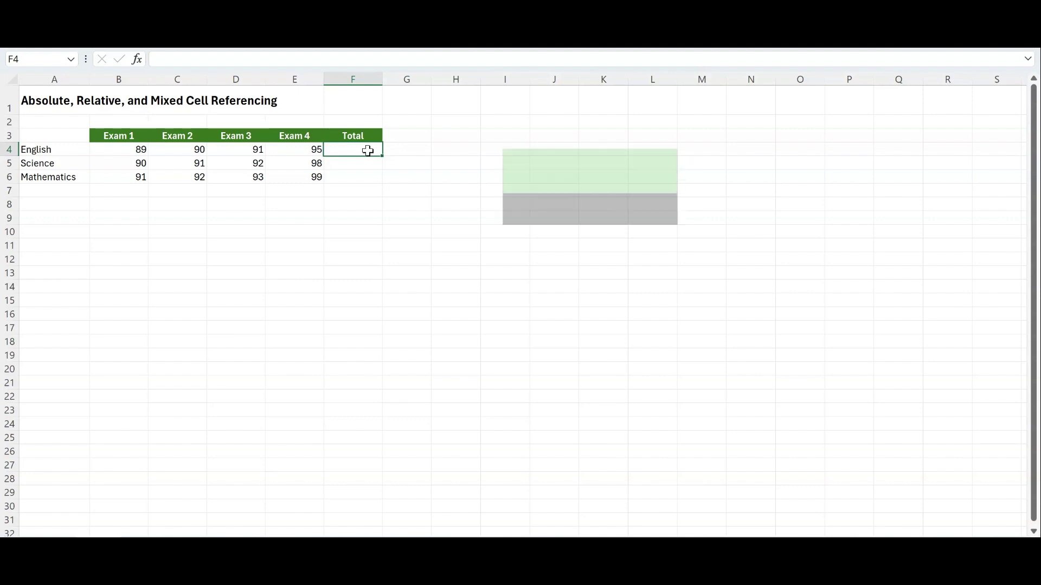
Step: Enter =SUM(B4:E4) in F4 and fill it down to F6, giving 365, 371 and 375
{"action": "key", "text": "alt+equal"}
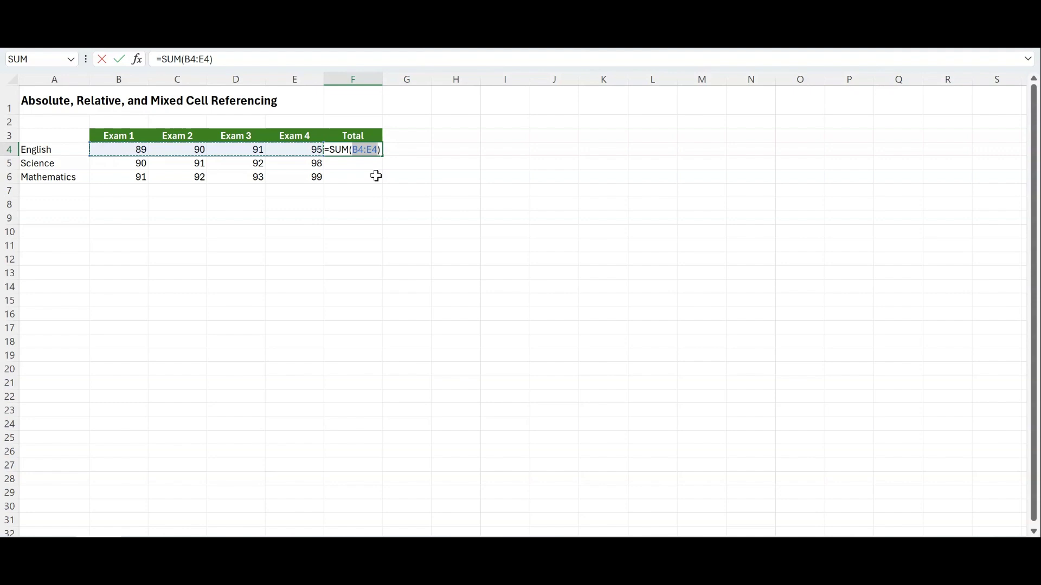
{"action": "key", "text": "Return"}
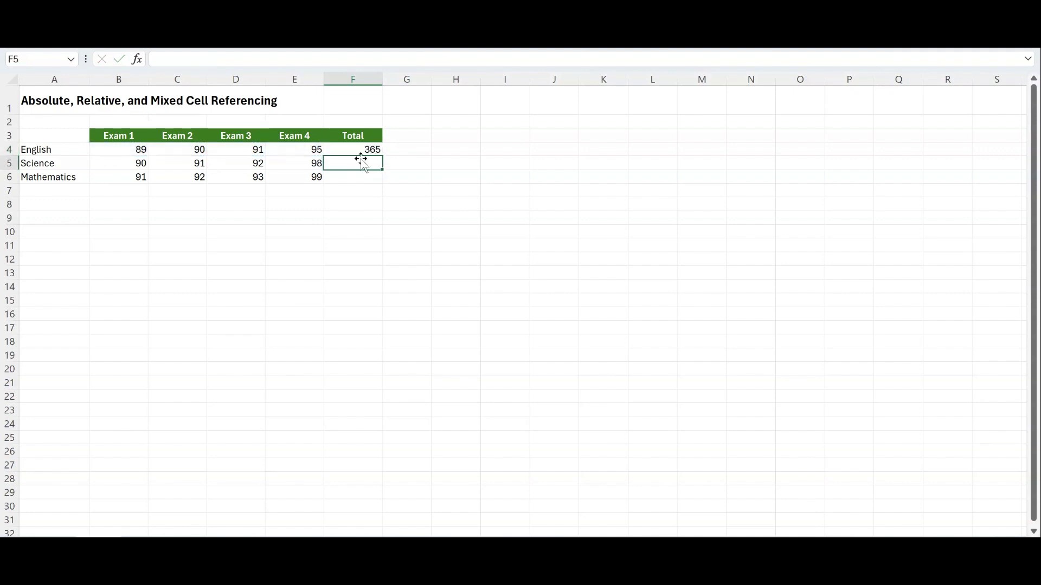
{"action": "left_click", "coordinate": [372, 147]}
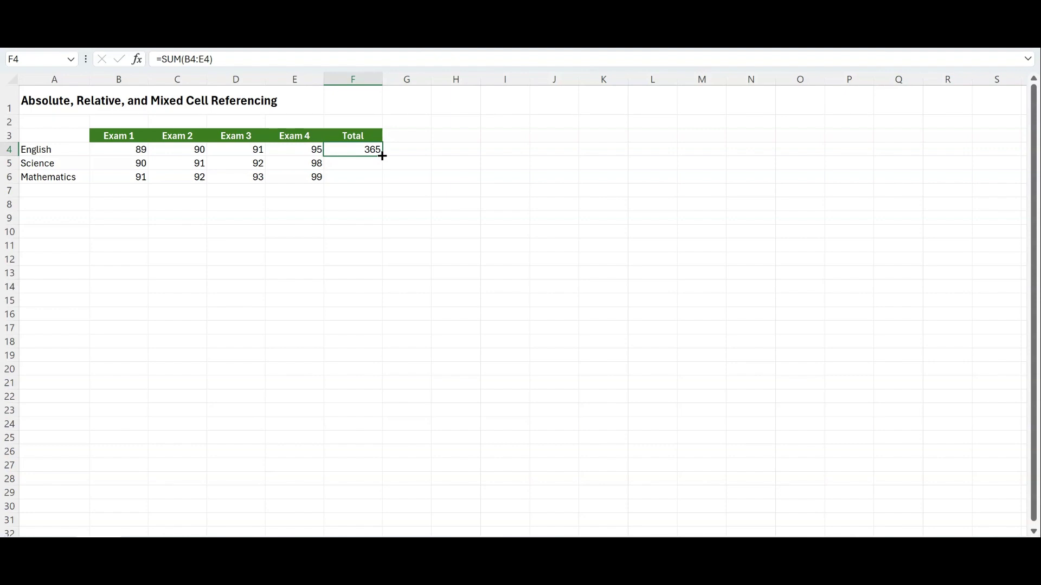
{"action": "double_click", "coordinate": [383, 157]}
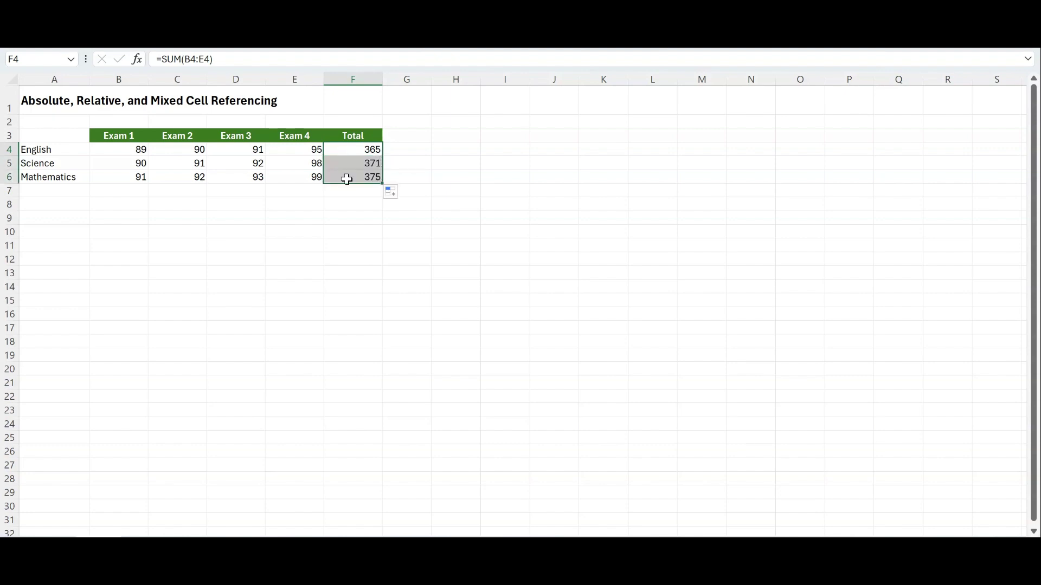
{"action": "left_click", "coordinate": [353, 149]}
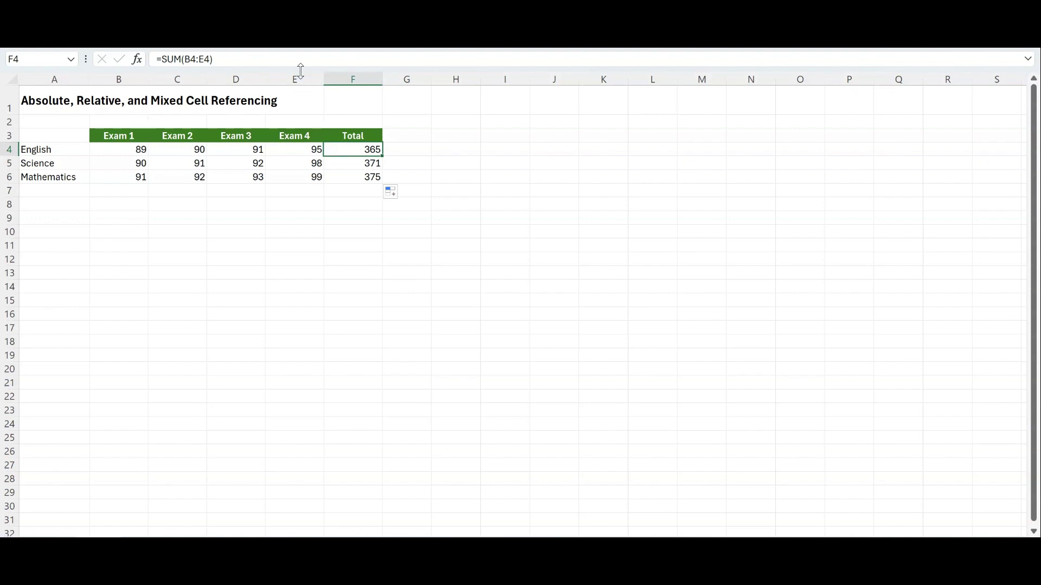
{"action": "left_click", "coordinate": [270, 60]}
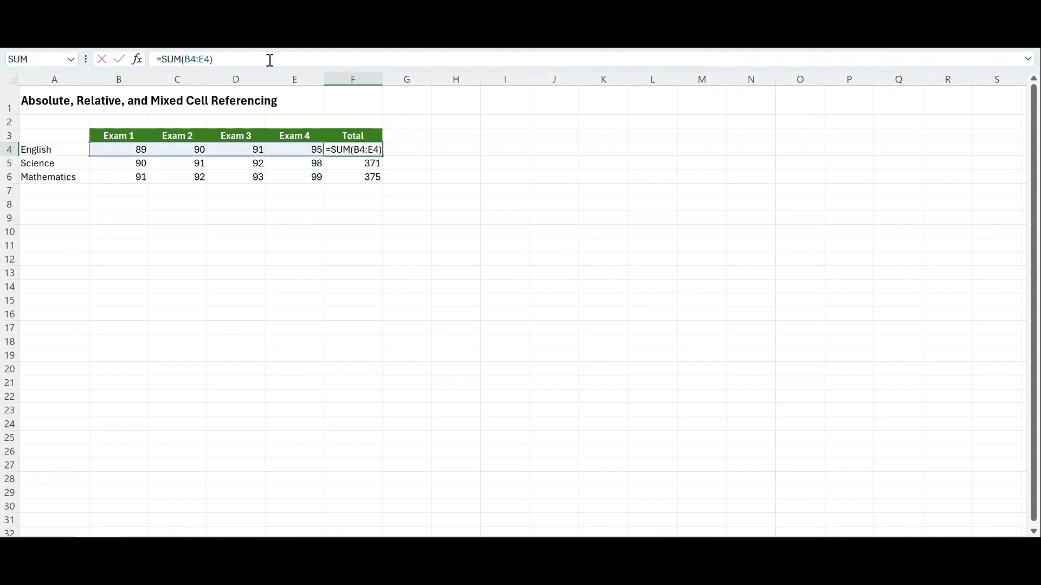
{"action": "left_click", "coordinate": [350, 179]}
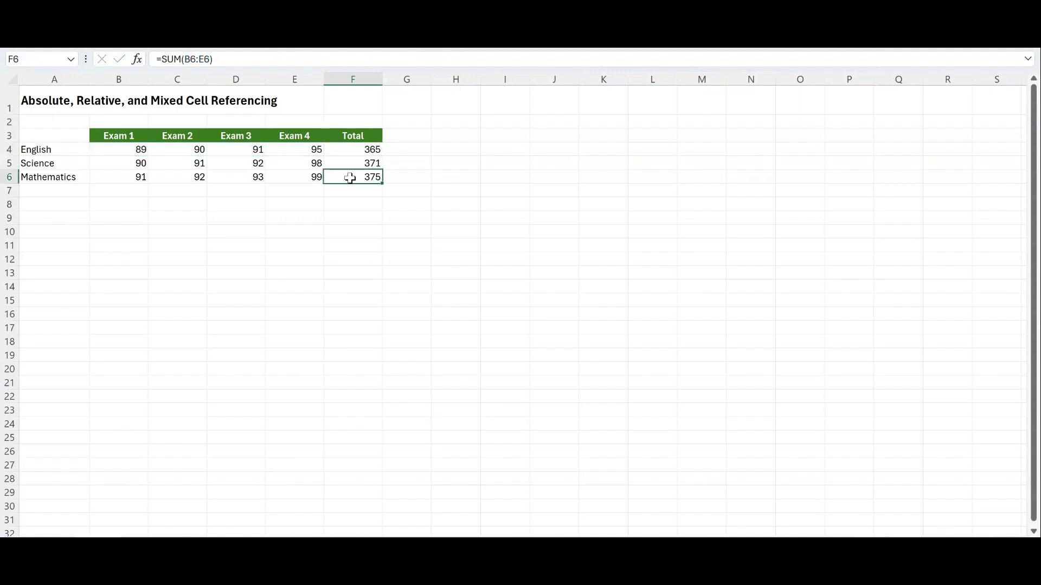
{"action": "left_click", "coordinate": [226, 59]}
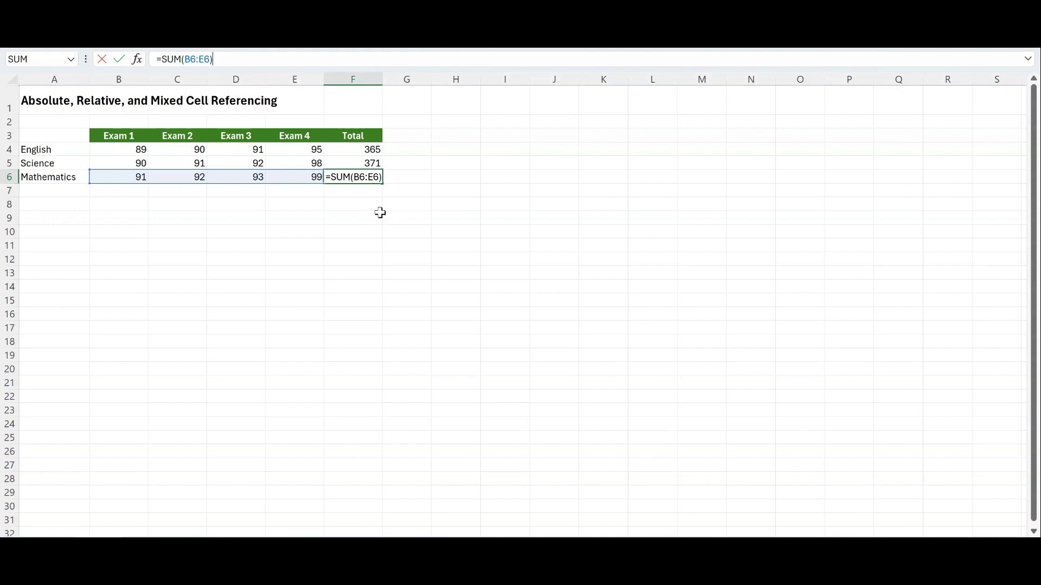
{"action": "key", "text": "Return"}
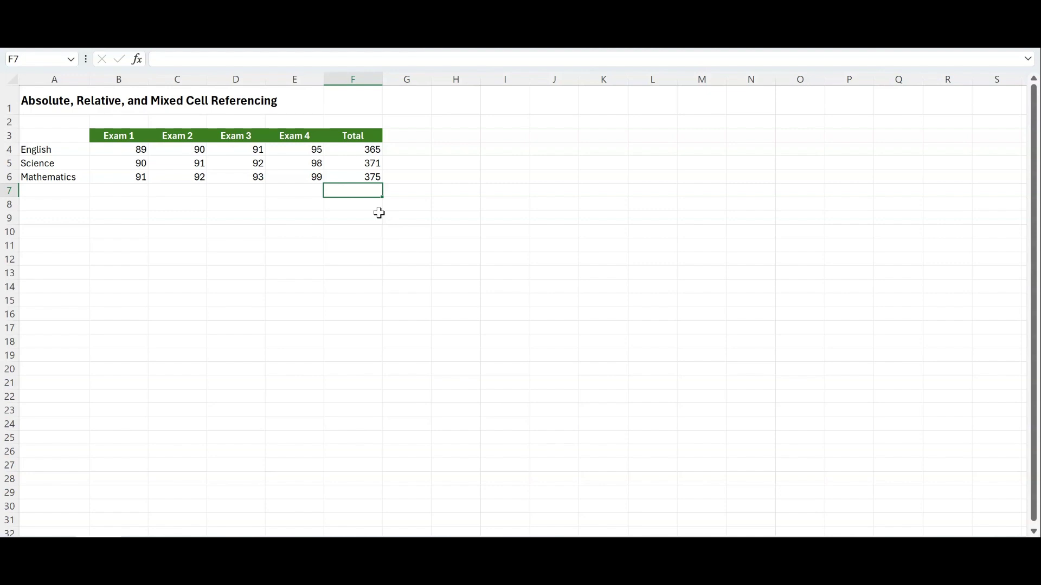
Step: Put =SUM(F4:F6) in F7 for a grand total of 1111 and check its range
{"action": "key", "text": "alt+equal"}
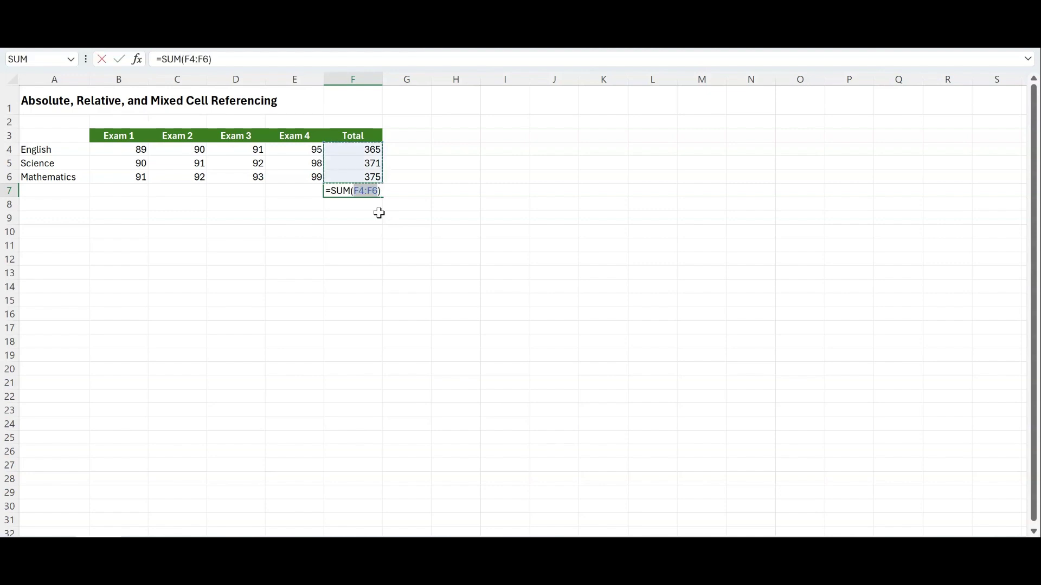
{"action": "key", "text": "Return"}
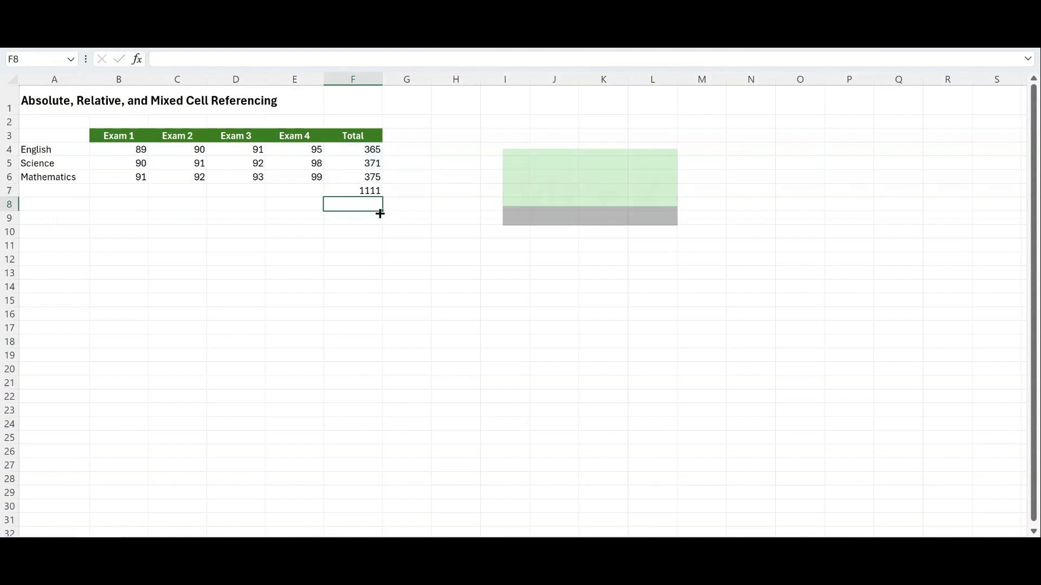
{"action": "left_click", "coordinate": [359, 190]}
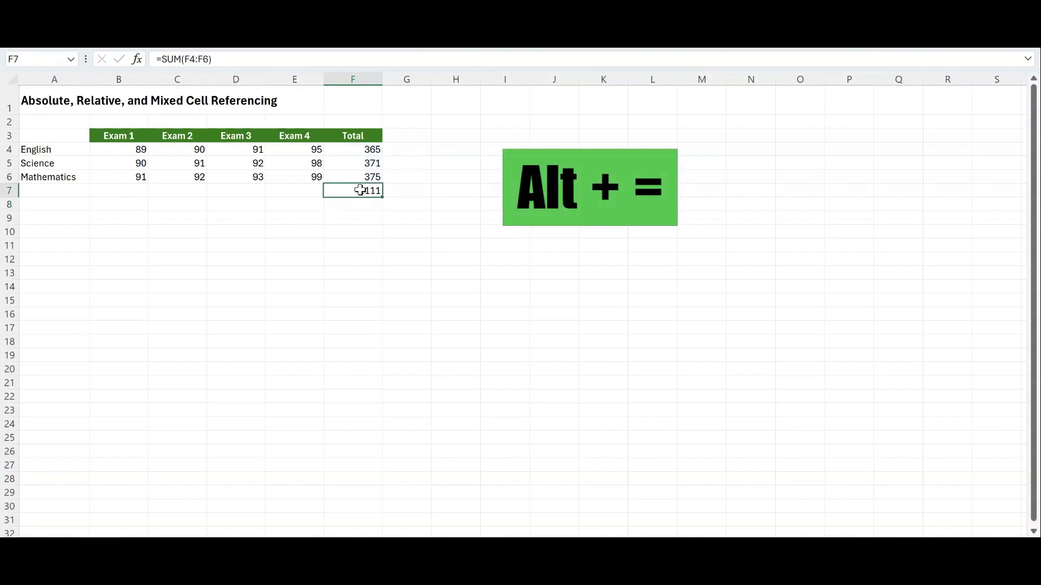
{"action": "left_click", "coordinate": [285, 58]}
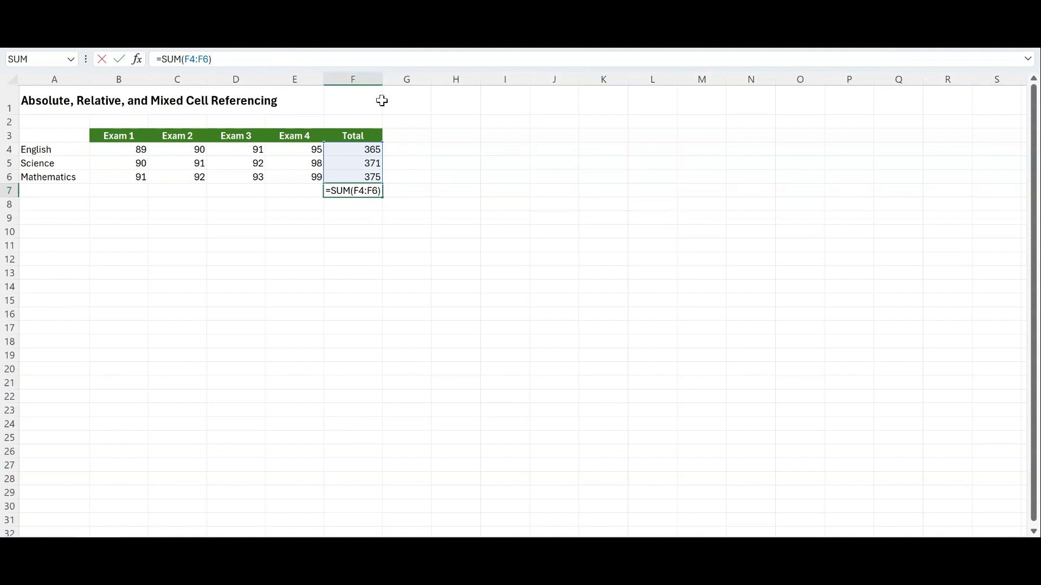
Step: Enter =F4/F7 in G4 for English's share of the grand total
{"action": "left_click", "coordinate": [425, 152]}
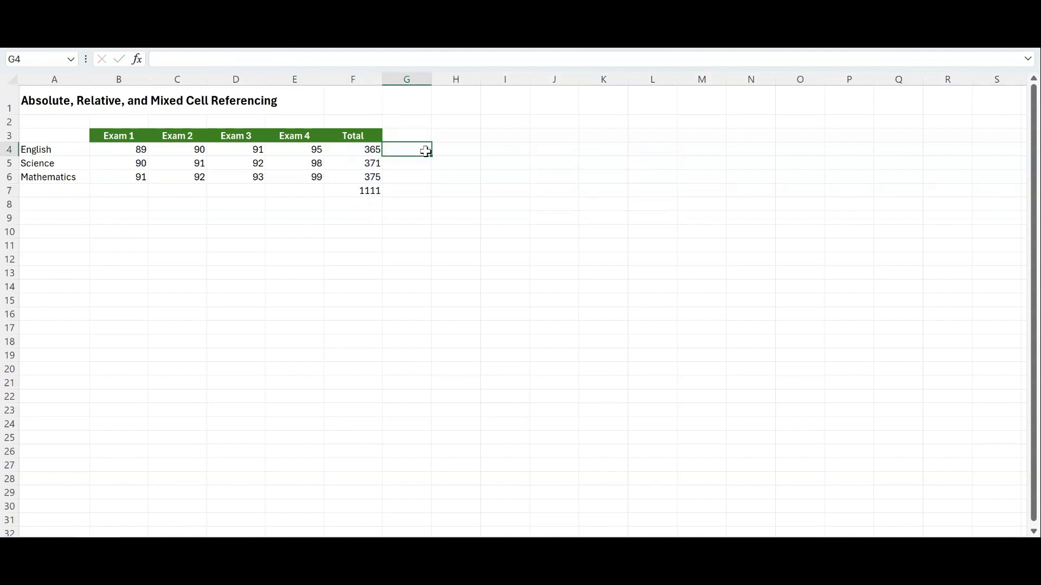
{"action": "type", "text": "="}
{"action": "left_click", "coordinate": [352, 150]}
{"action": "type", "text": "/"}
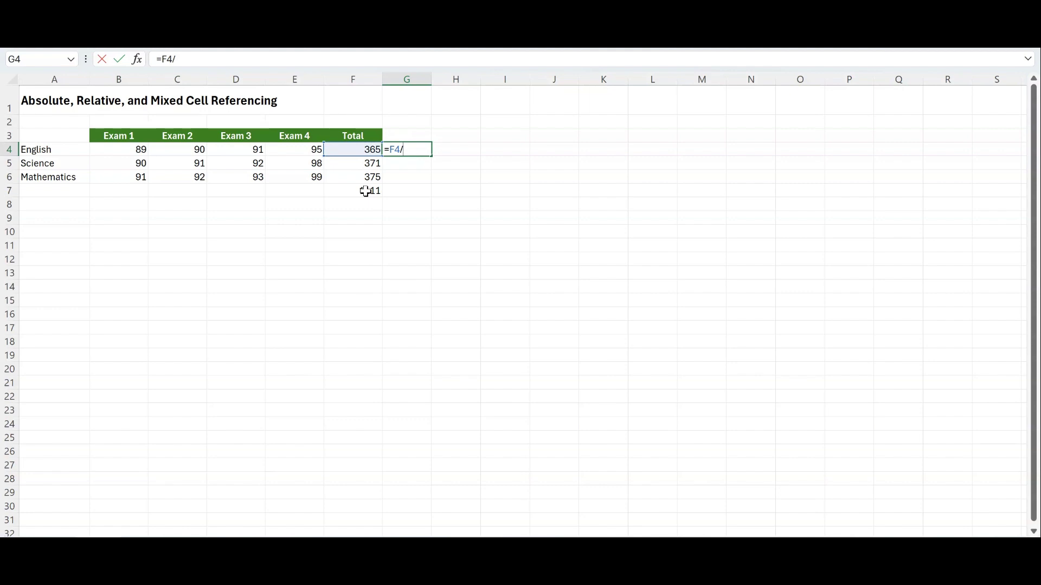
{"action": "left_click", "coordinate": [366, 193]}
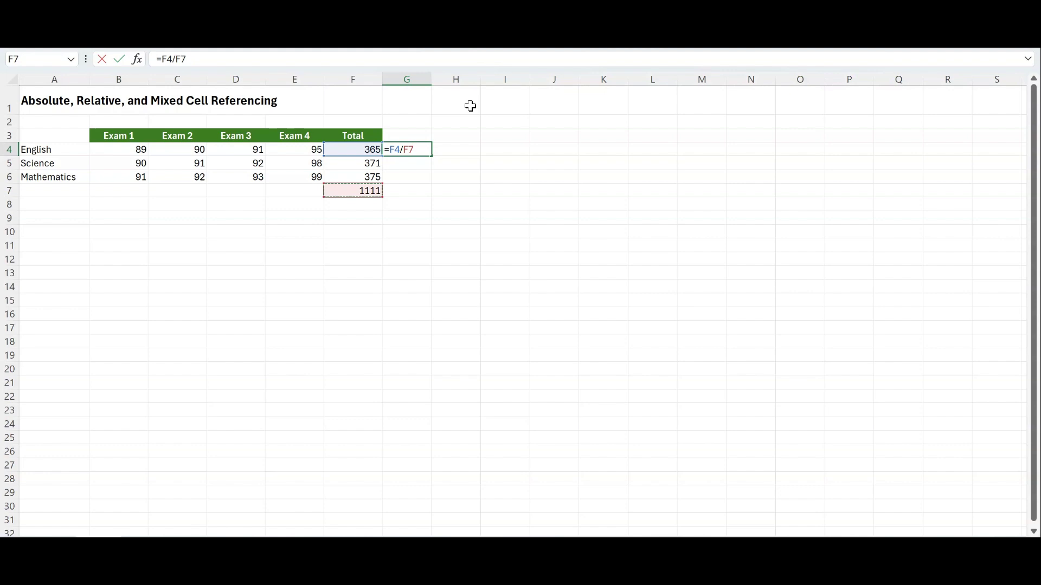
{"action": "key", "text": "Return"}
Step: Format G4 as a percentage (33%), fill it to G6, and inspect G5's failing =F5/F8
{"action": "left_click", "coordinate": [413, 150]}
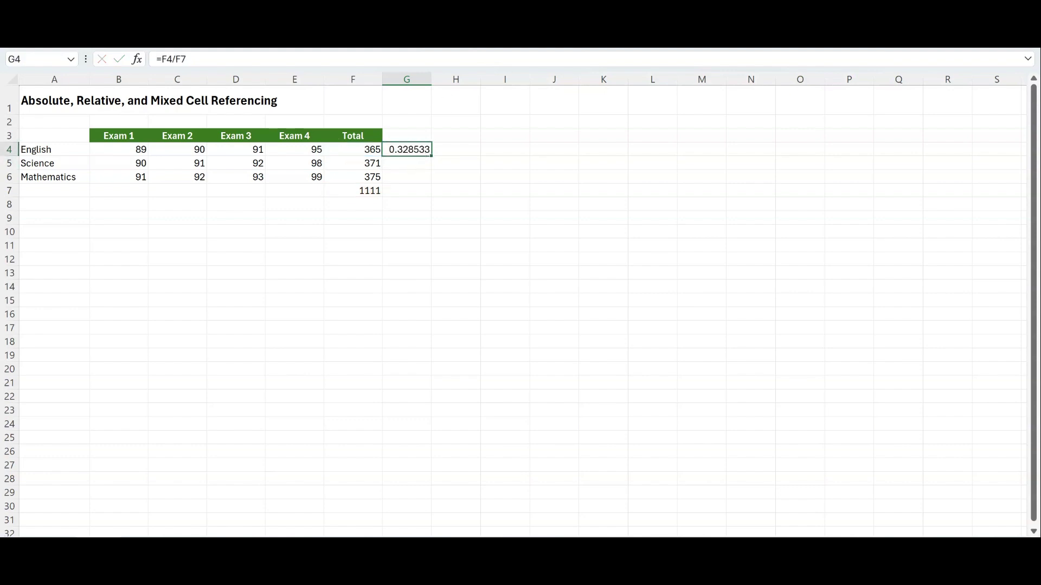
{"action": "key", "text": "ctrl+shift+5"}
{"action": "double_click", "coordinate": [432, 157]}
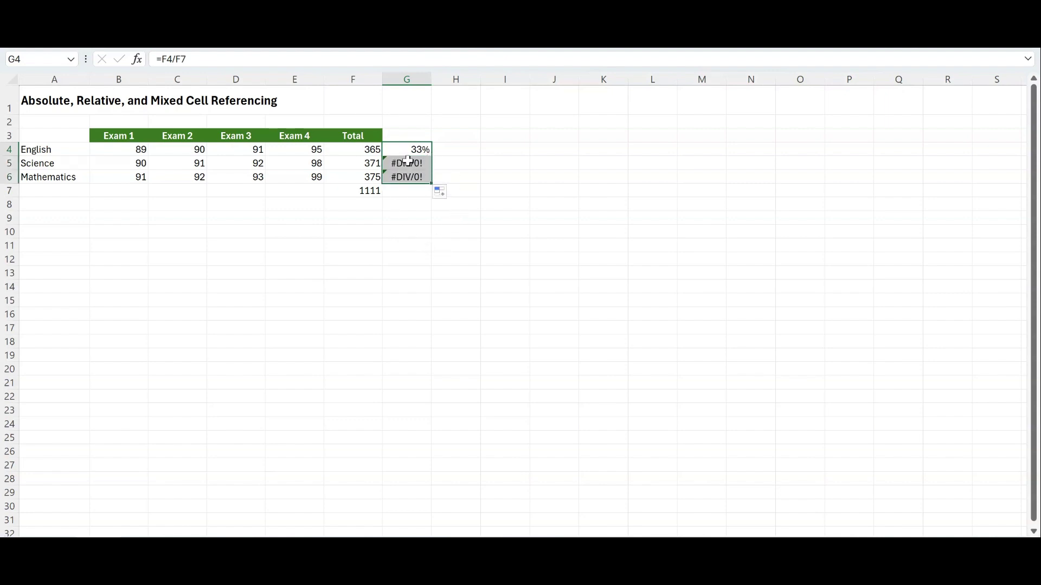
{"action": "left_click", "coordinate": [408, 162]}
{"action": "left_click", "coordinate": [329, 58]}
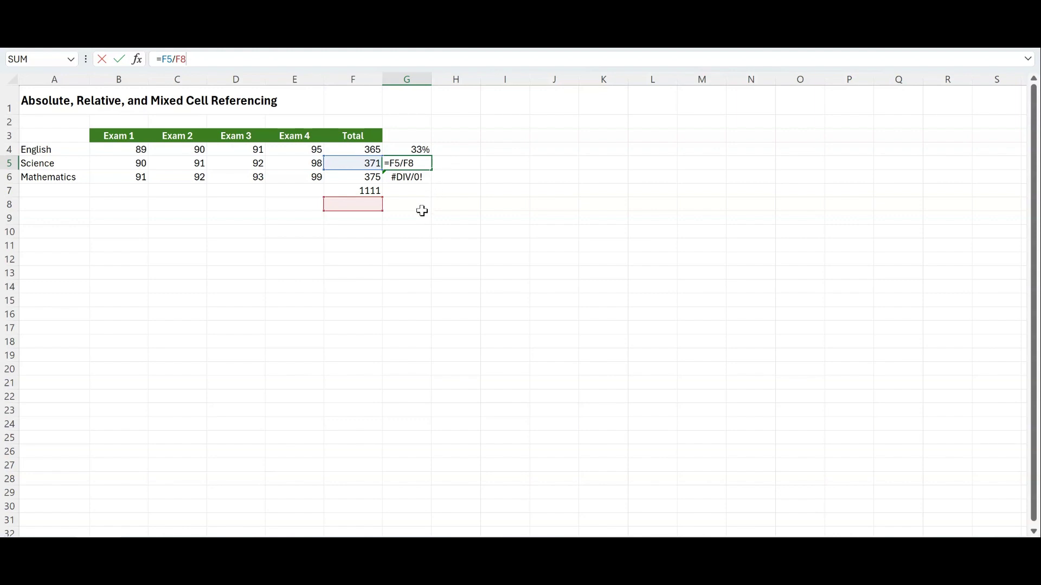
Step: Change G4 to =F4/$F$7 and refill it to G6, giving 33%, 33% and 34%
{"action": "left_click", "coordinate": [421, 150]}
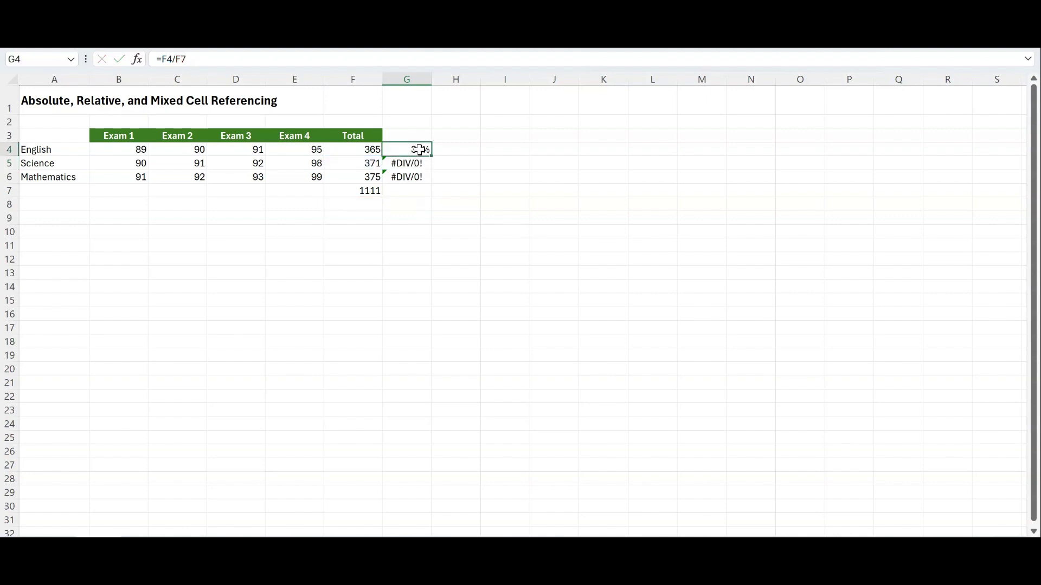
{"action": "left_click", "coordinate": [179, 60]}
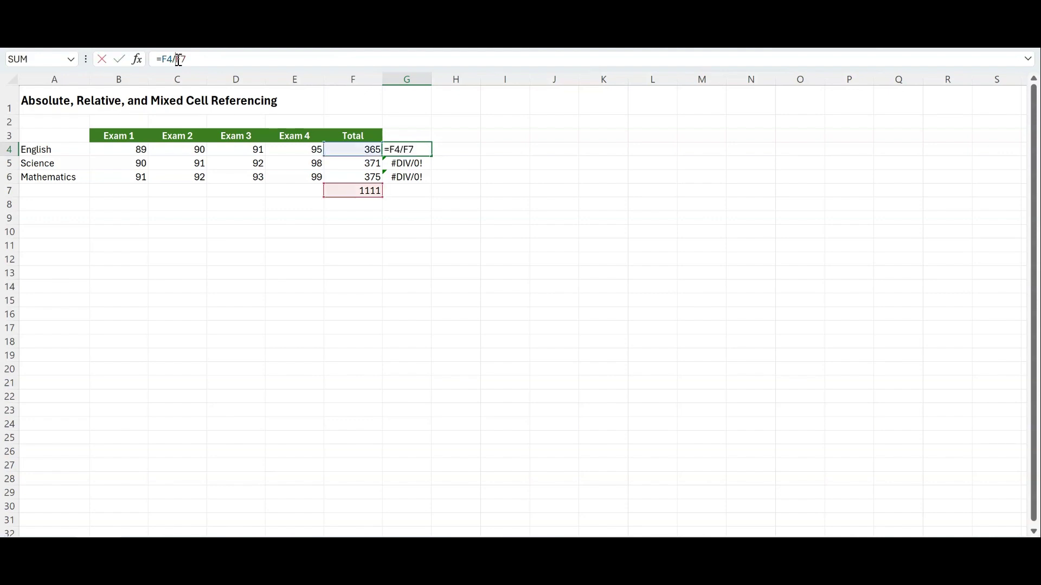
{"action": "key", "text": "F4"}
{"action": "key", "text": "F4"}
{"action": "key", "text": "F4"}
{"action": "key", "text": "F4"}
{"action": "key", "text": "F4"}
{"action": "key", "text": "Return"}
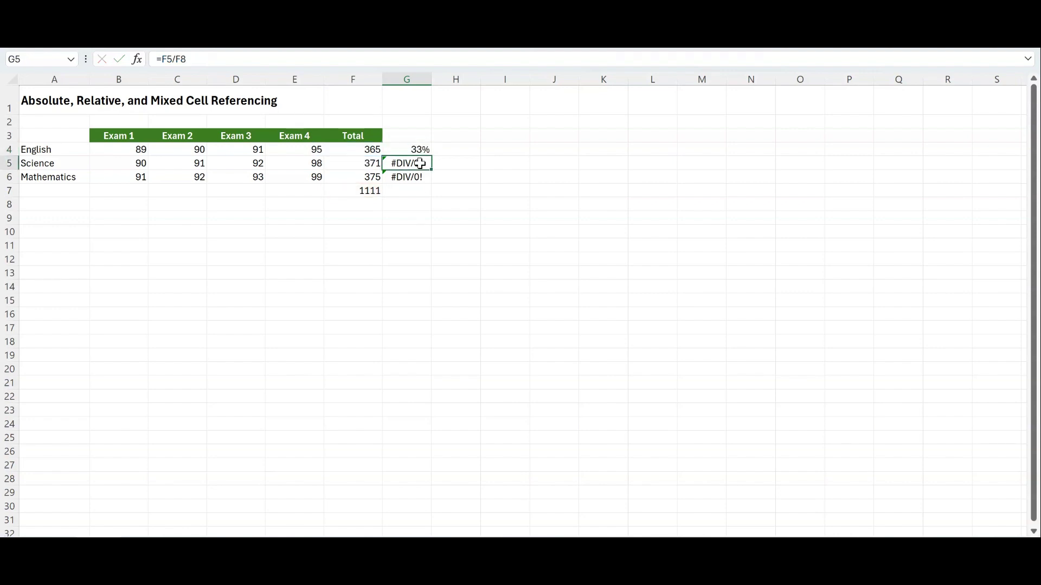
{"action": "left_click", "coordinate": [409, 146]}
{"action": "left_click_drag", "start_coordinate": [434, 158], "coordinate": [437, 186]}
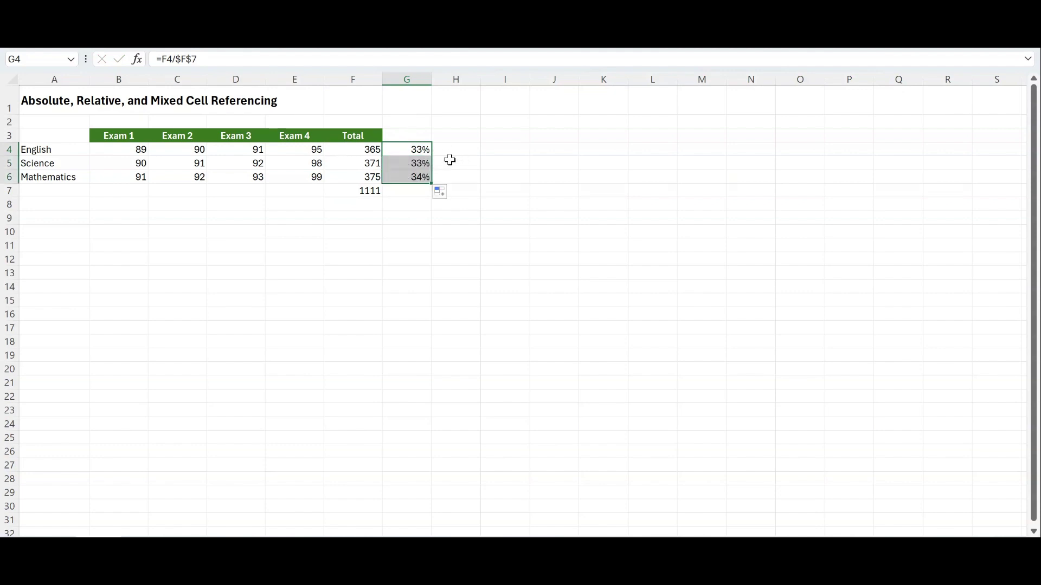
{"action": "left_click", "coordinate": [397, 165]}
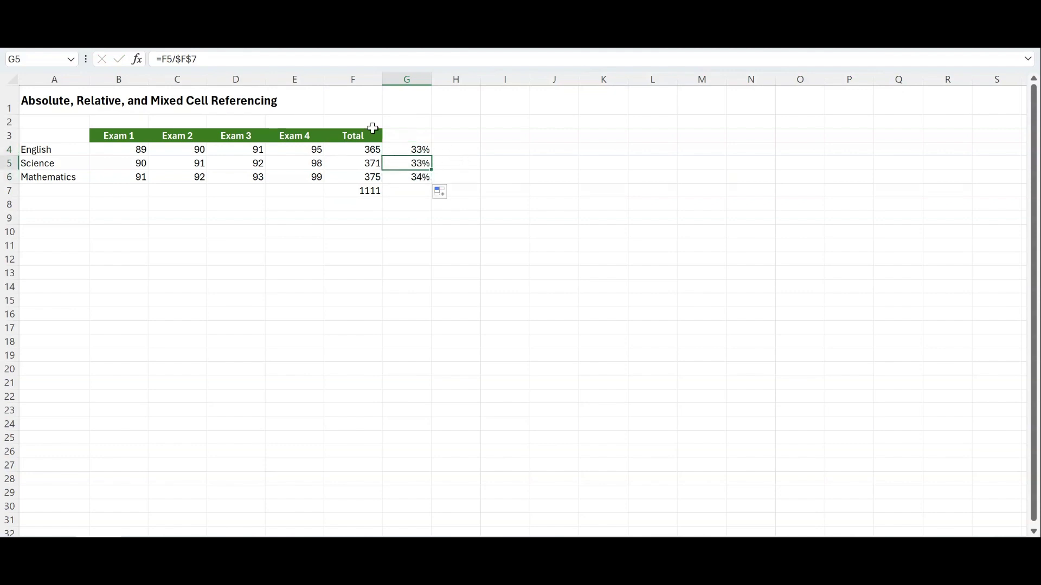
{"action": "left_click", "coordinate": [334, 60]}
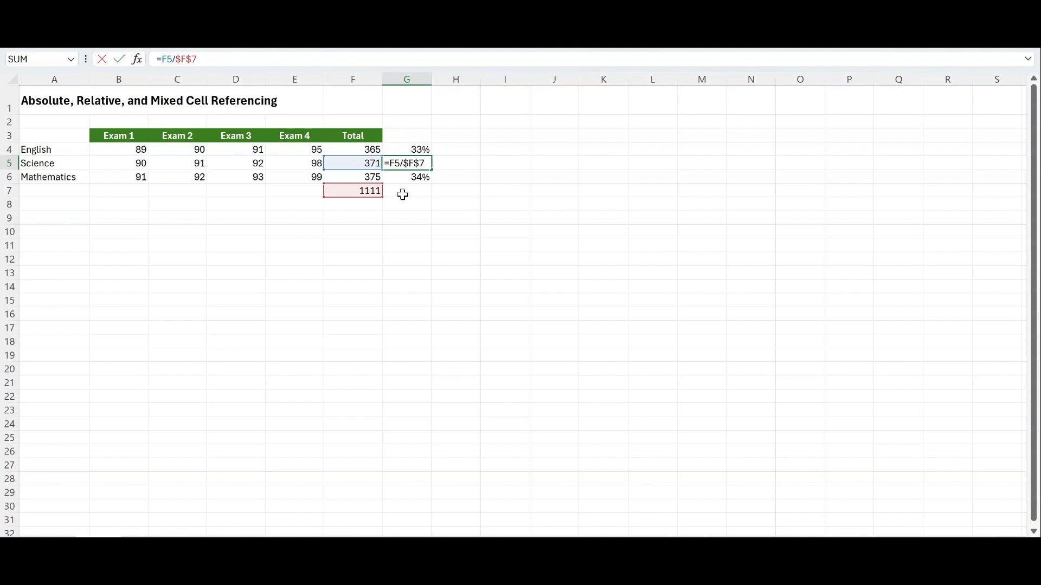
{"action": "left_click", "coordinate": [402, 175]}
{"action": "left_click", "coordinate": [317, 60]}
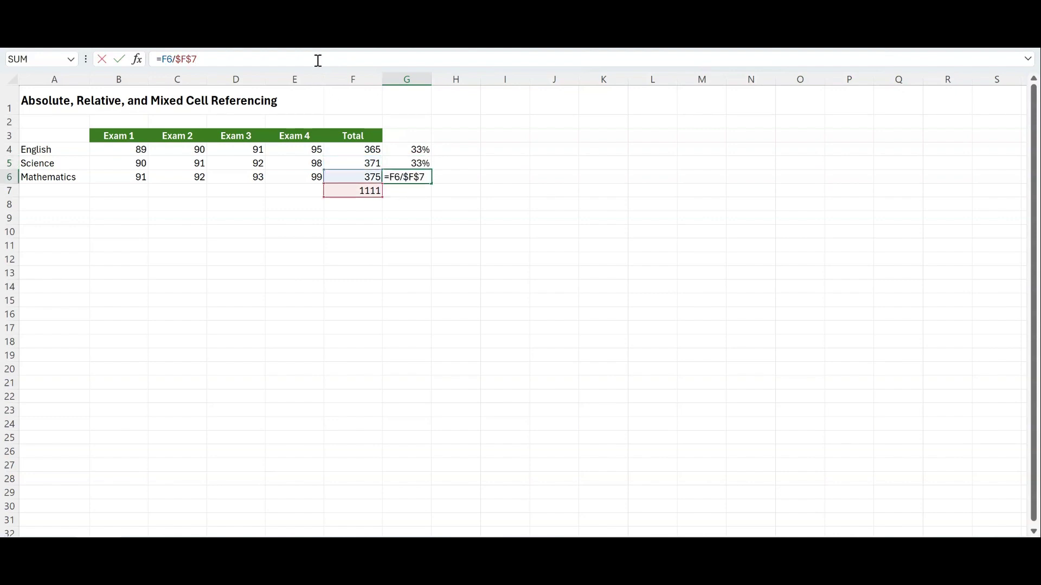
{"action": "key", "text": "Return"}
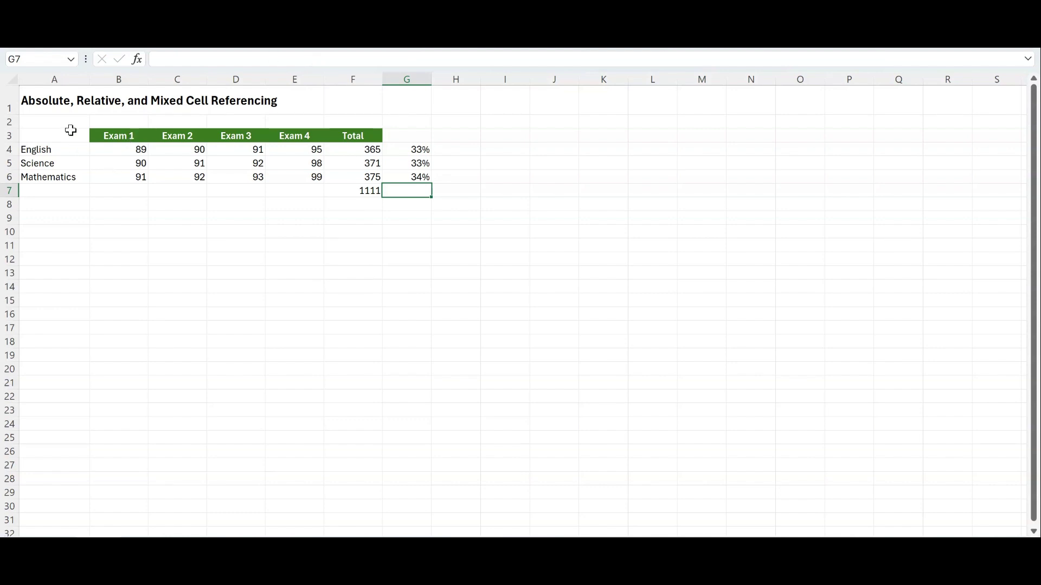
Step: Copy A3:E6 to I3 and widen column I to fit the subject names
{"action": "left_click_drag", "start_coordinate": [71, 131], "coordinate": [299, 177]}
{"action": "key", "text": "ctrl+c"}
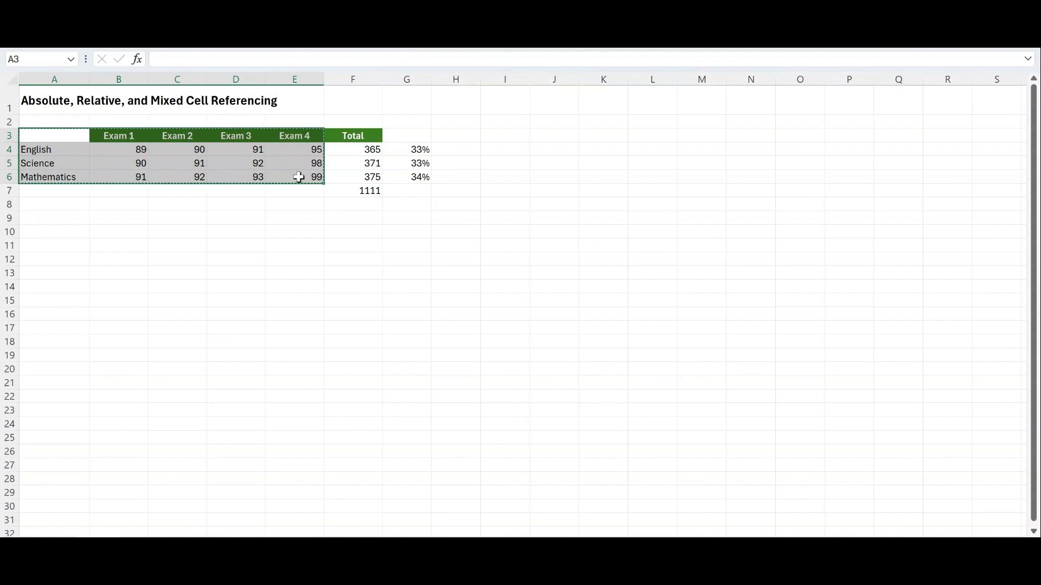
{"action": "left_click", "coordinate": [522, 135]}
{"action": "key", "text": "ctrl+v"}
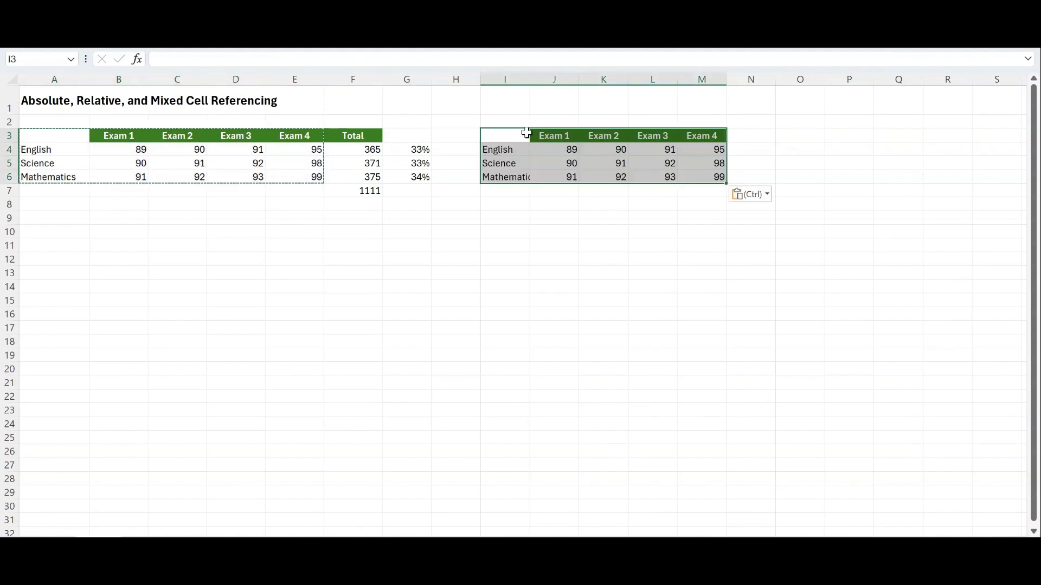
{"action": "double_click", "coordinate": [532, 80]}
Step: Select the pasted scores J4:M6 and delete them
{"action": "left_click", "coordinate": [572, 161]}
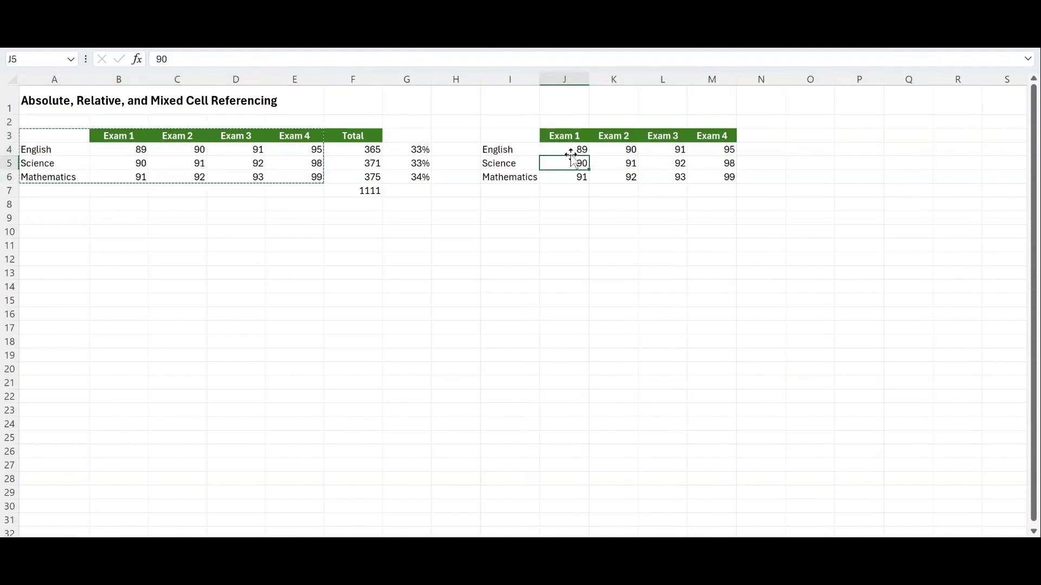
{"action": "left_click_drag", "start_coordinate": [573, 152], "coordinate": [732, 187]}
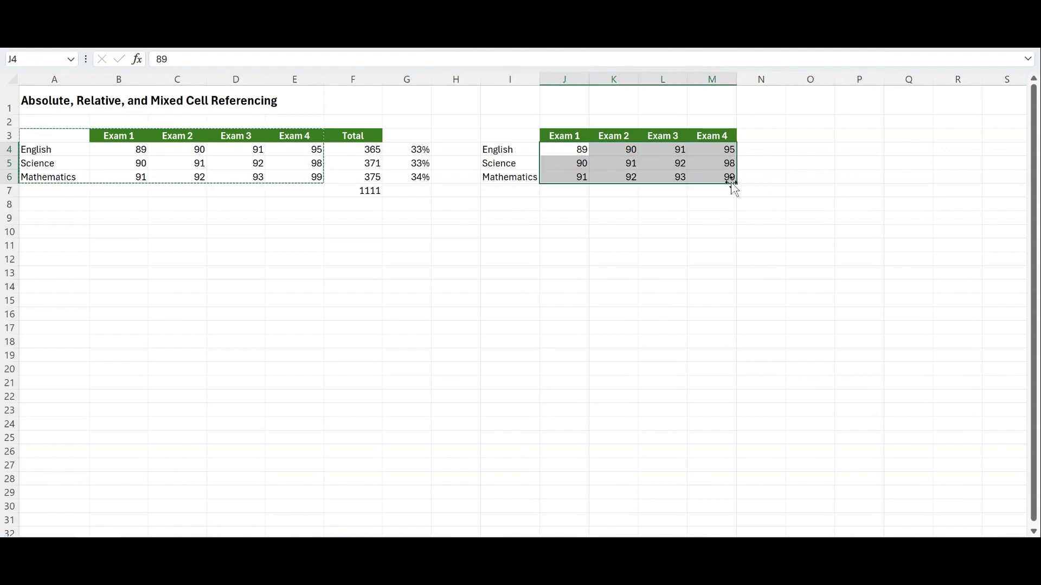
{"action": "key", "text": "Delete"}
{"action": "left_click", "coordinate": [565, 151]}
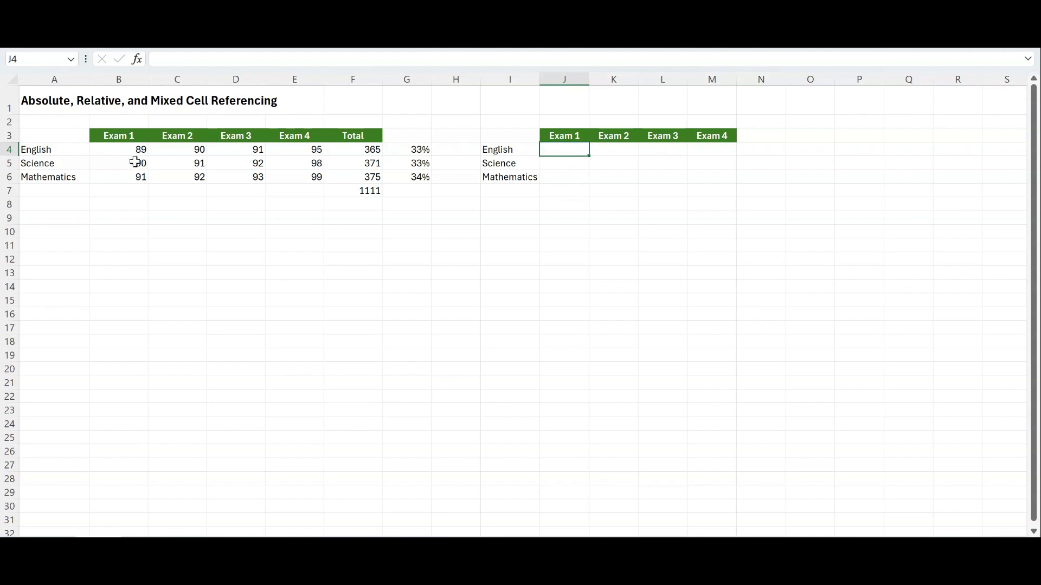
Step: Enter =B4/F4 in J4 and format it as a percentage, showing 24%
{"action": "left_click", "coordinate": [134, 150]}
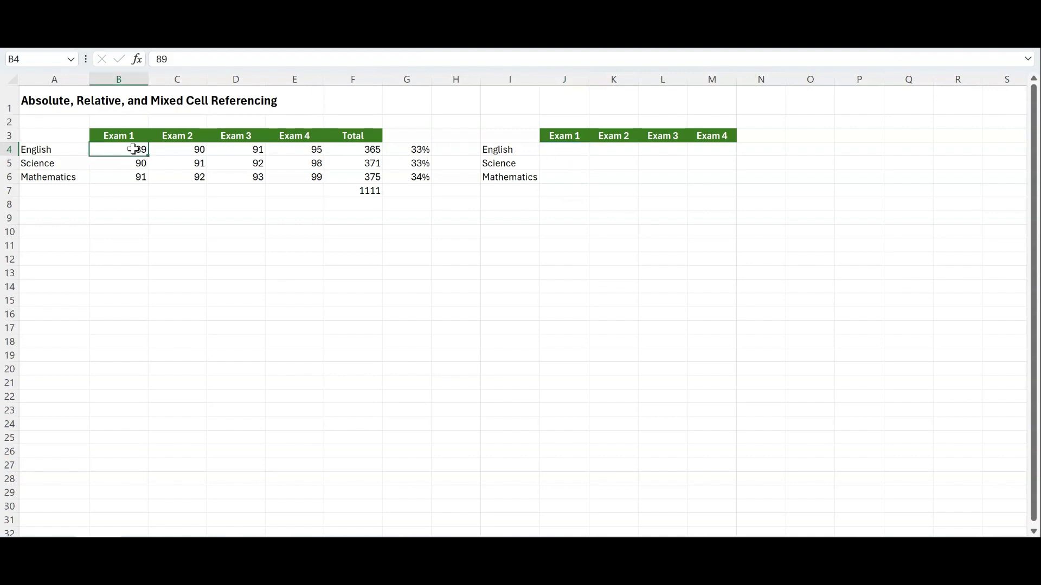
{"action": "left_click", "coordinate": [358, 148]}
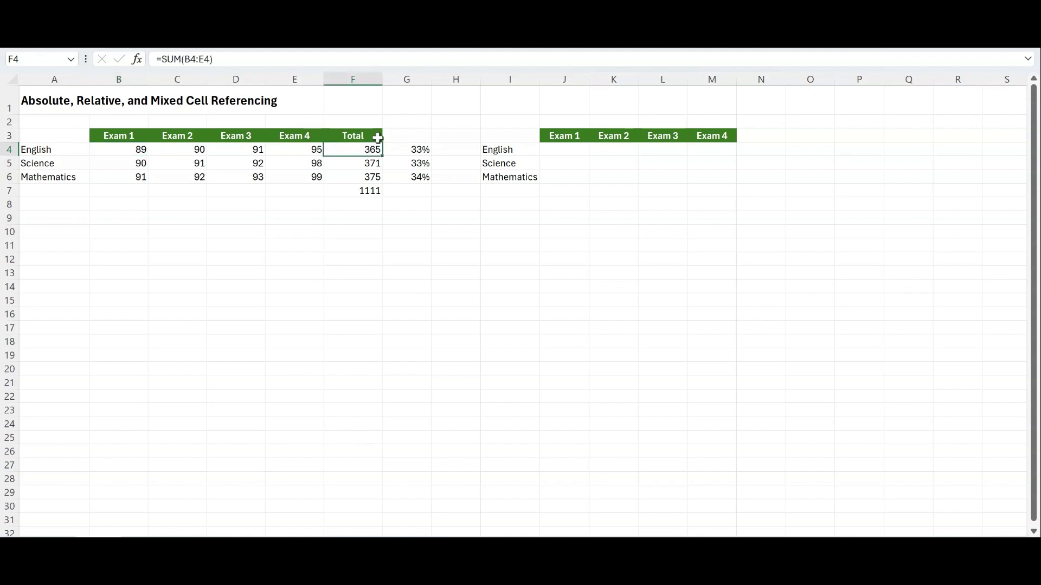
{"action": "left_click", "coordinate": [578, 151]}
{"action": "type", "text": "="}
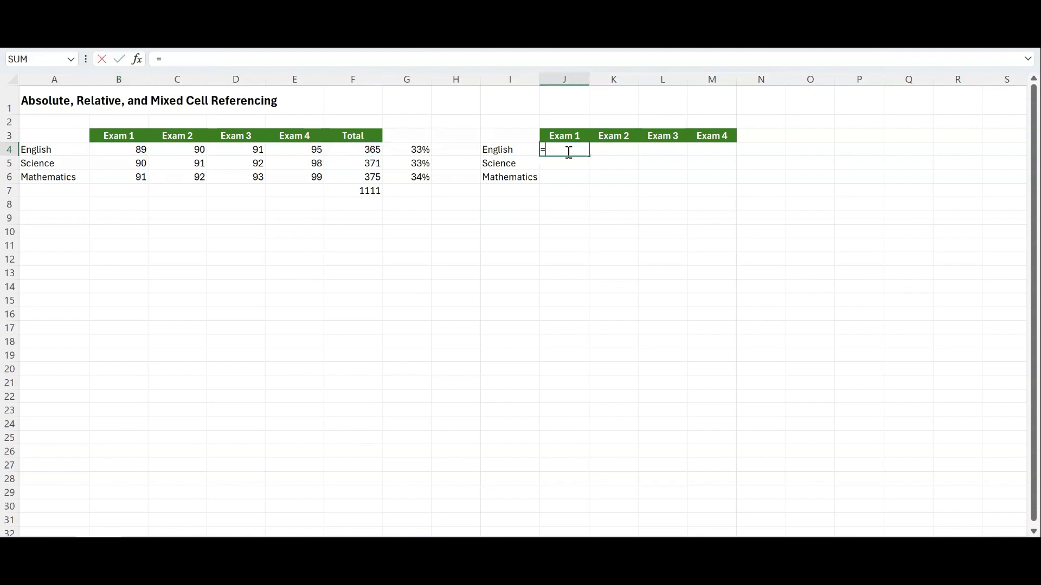
{"action": "left_click", "coordinate": [130, 151]}
{"action": "type", "text": "/"}
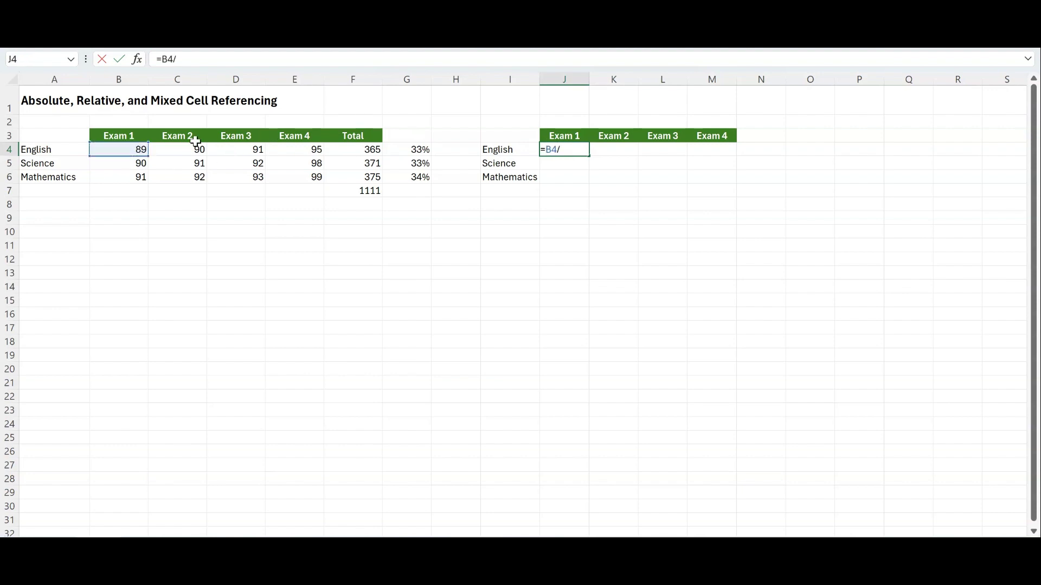
{"action": "left_click", "coordinate": [362, 148]}
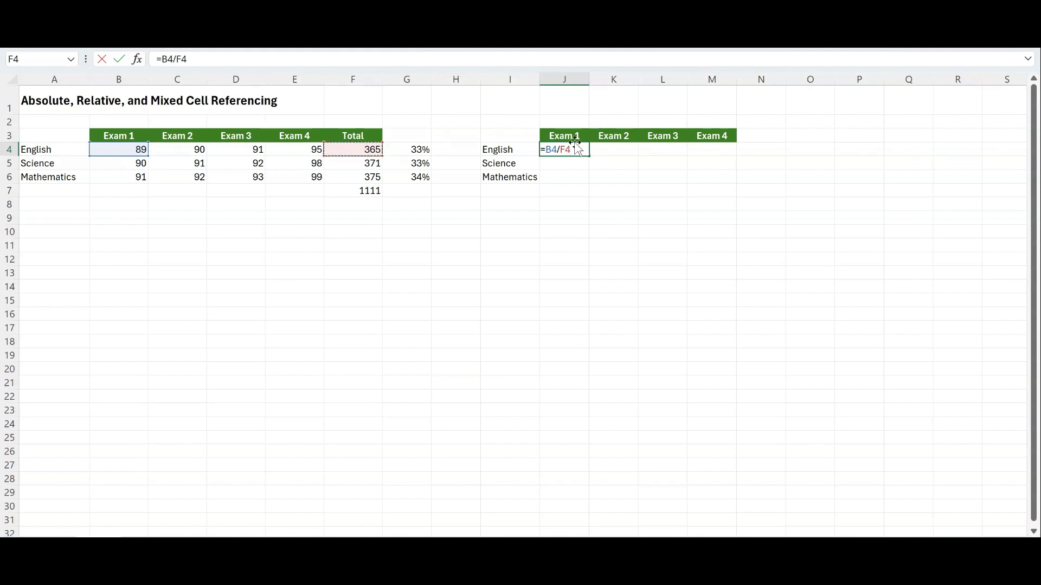
{"action": "key", "text": "Return"}
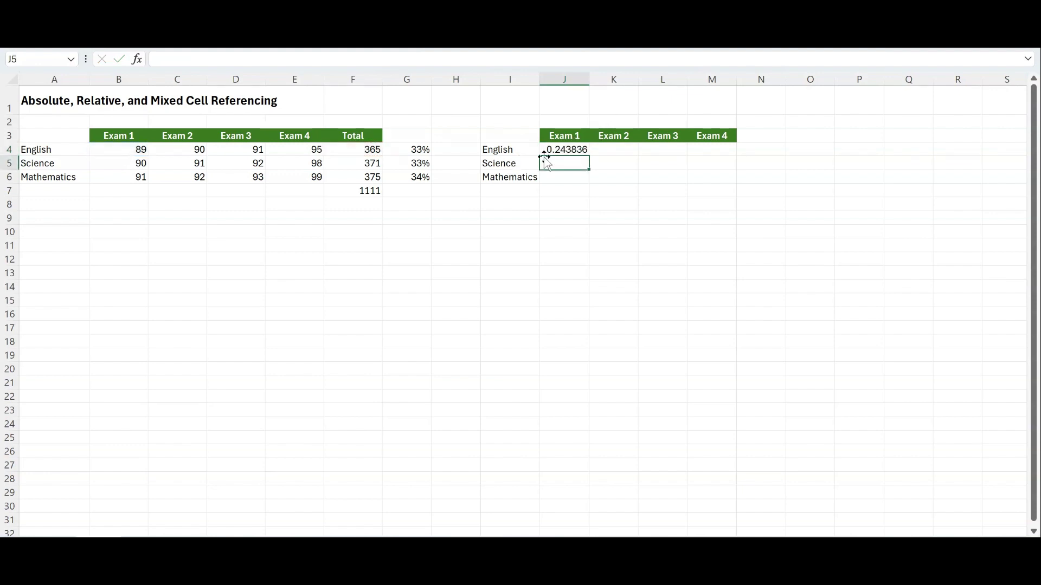
{"action": "left_click", "coordinate": [553, 151]}
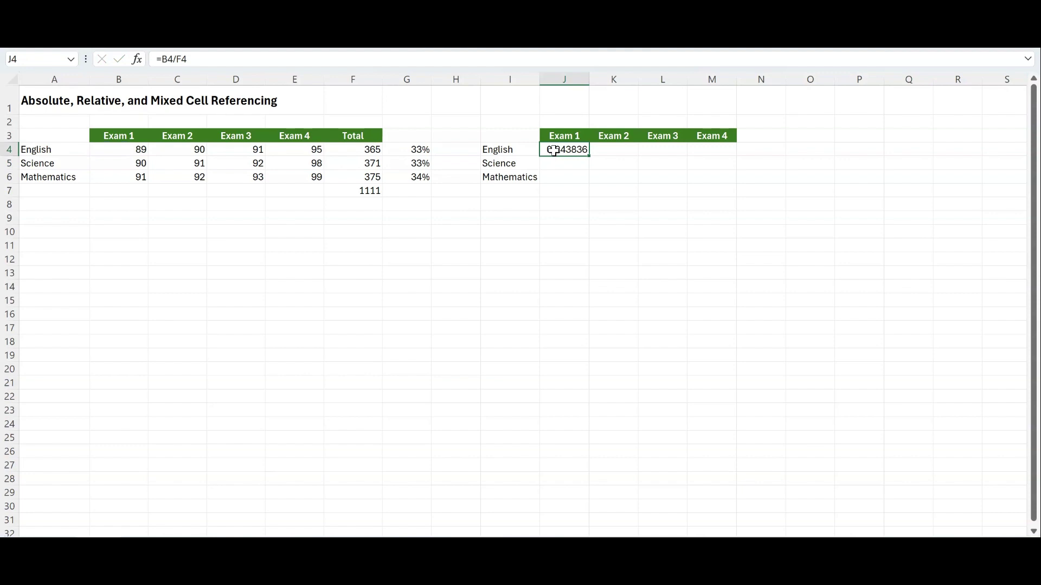
{"action": "key", "text": "ctrl+shift+5"}
Step: Fill J4 into K4 and inspect its shifted =C4/G4 formula showing 27395%
{"action": "left_click_drag", "start_coordinate": [589, 156], "coordinate": [623, 155]}
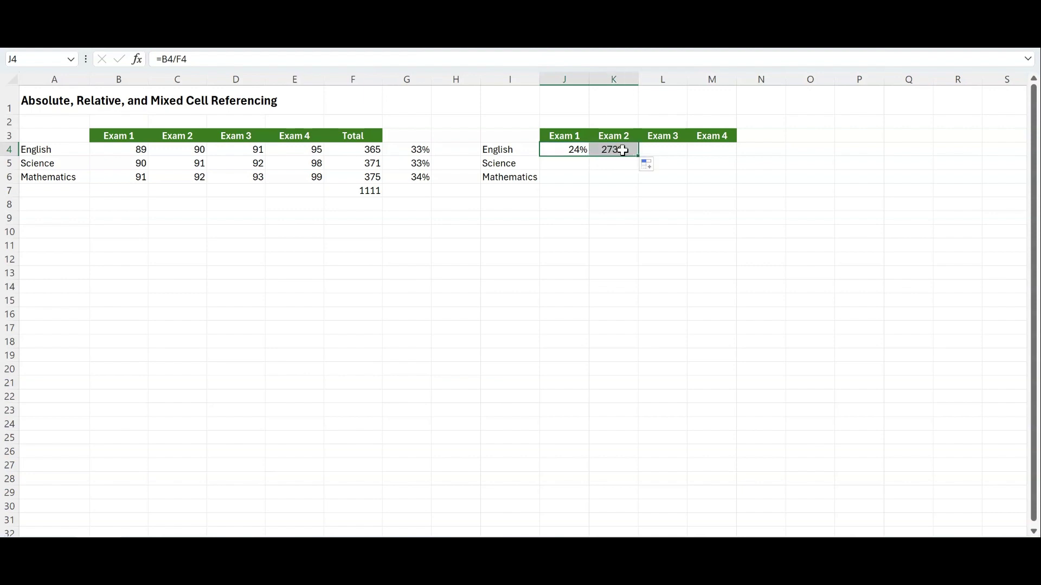
{"action": "left_click", "coordinate": [621, 151]}
{"action": "left_click", "coordinate": [333, 57]}
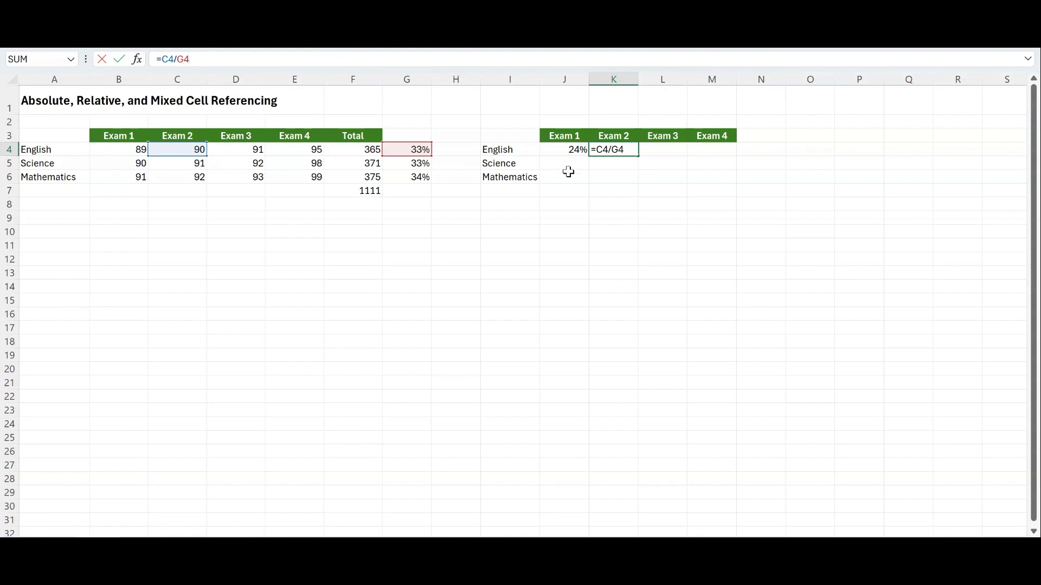
{"action": "left_click", "coordinate": [574, 155]}
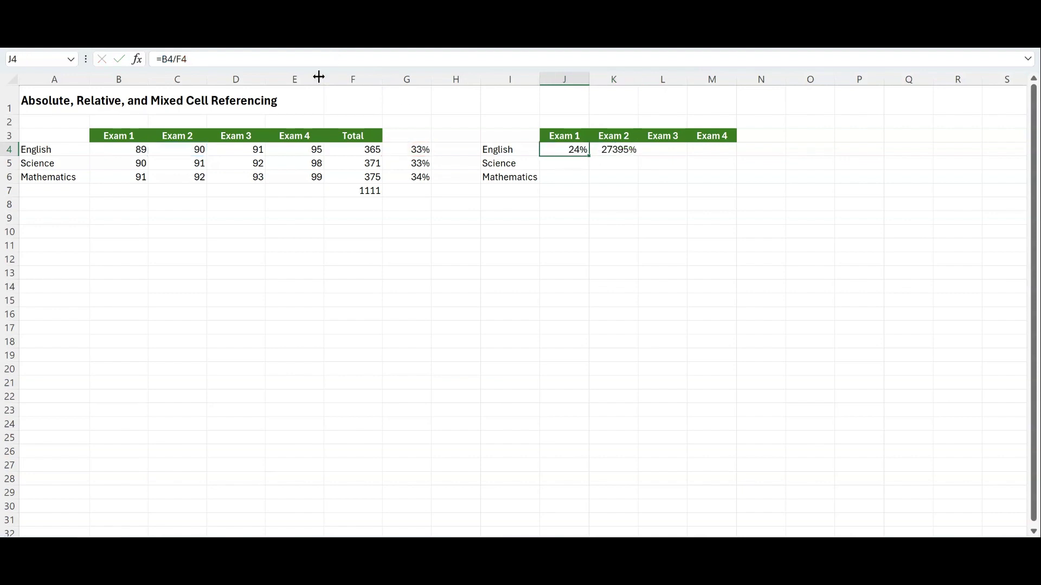
{"action": "left_click", "coordinate": [217, 58]}
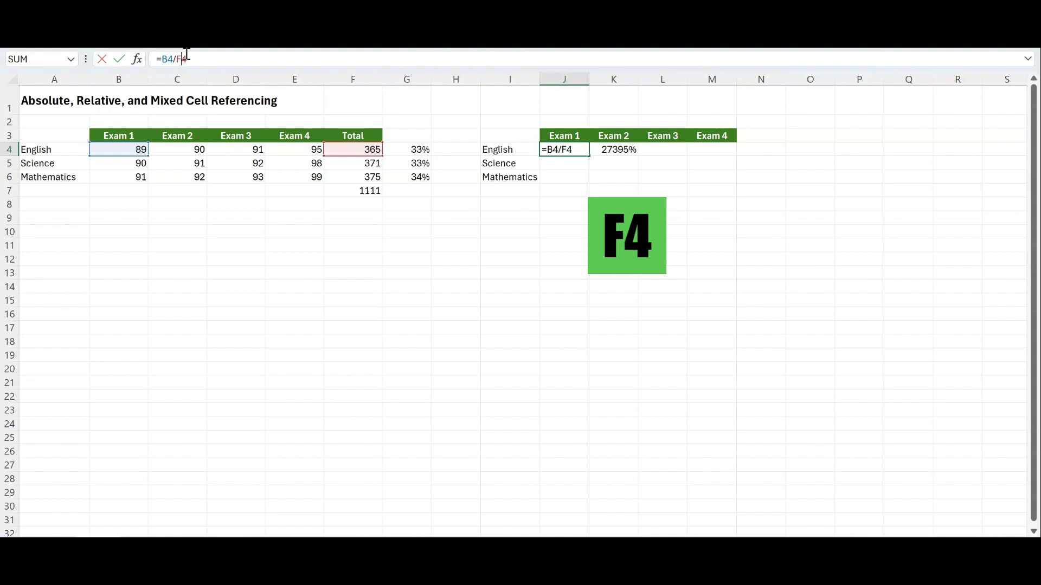
Step: Change J4 to =B4/$F$4 and fill it across to M4 and down to row 6
{"action": "key", "text": "F4"}
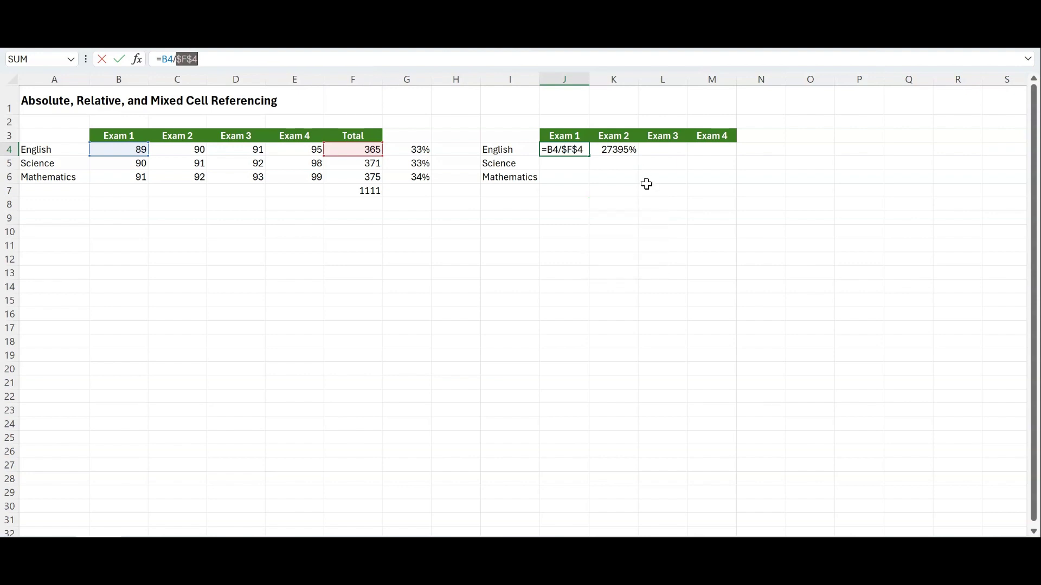
{"action": "key", "text": "Return"}
{"action": "left_click", "coordinate": [574, 153]}
{"action": "left_click_drag", "start_coordinate": [589, 156], "coordinate": [732, 162]}
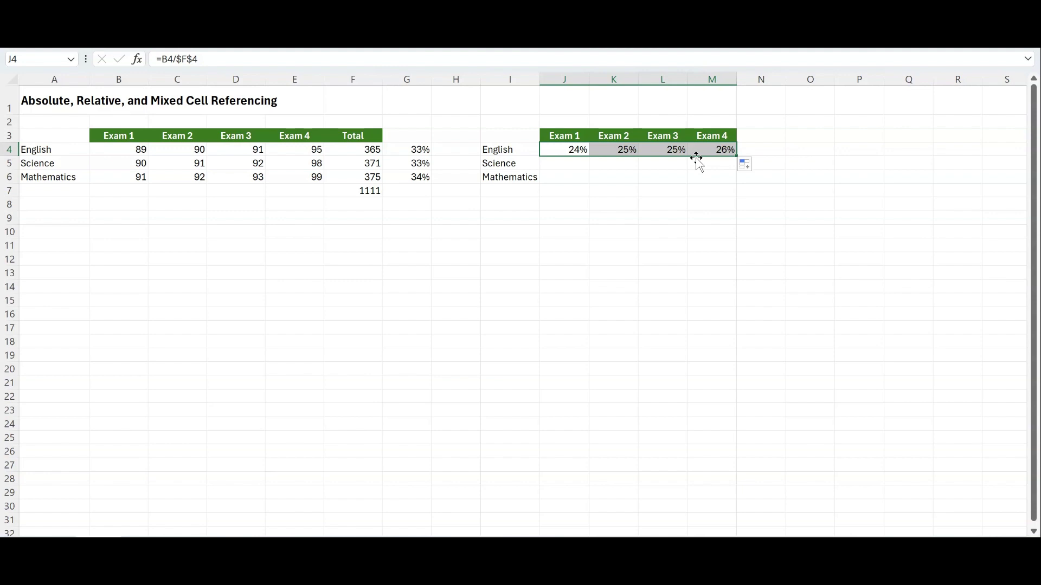
{"action": "double_click", "coordinate": [737, 156]}
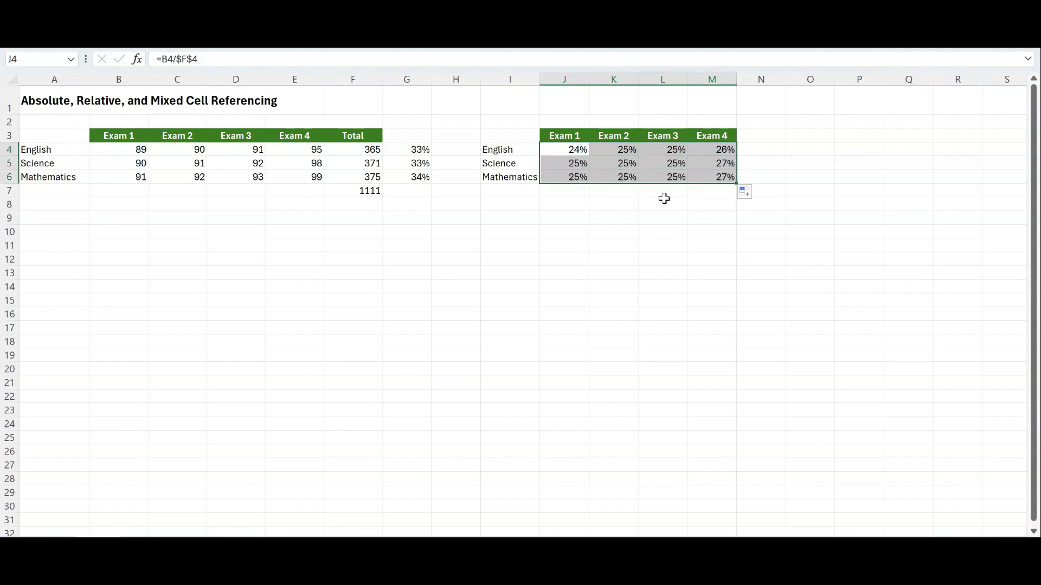
{"action": "left_click", "coordinate": [583, 207]}
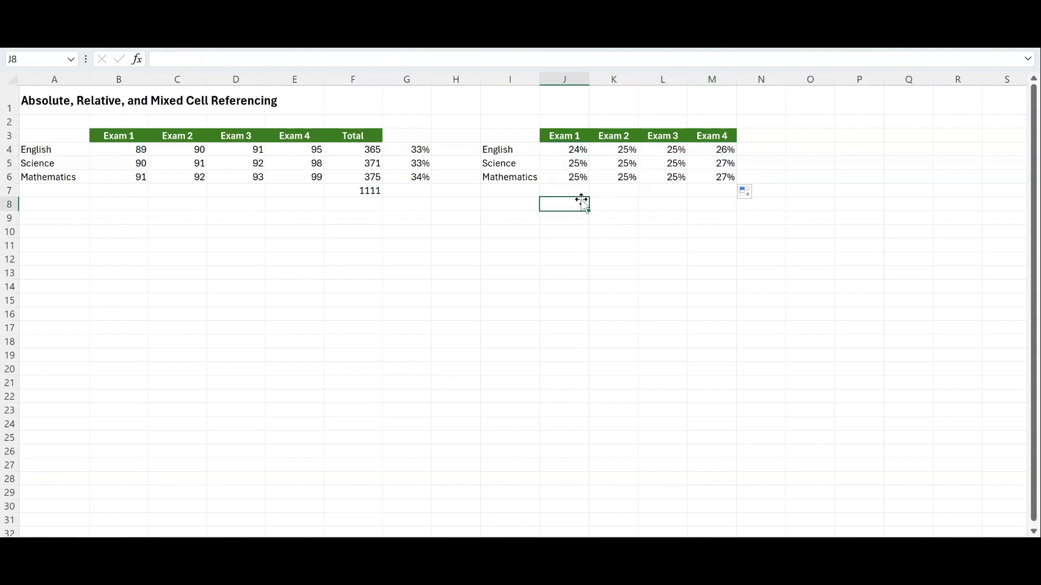
{"action": "left_click", "coordinate": [581, 167]}
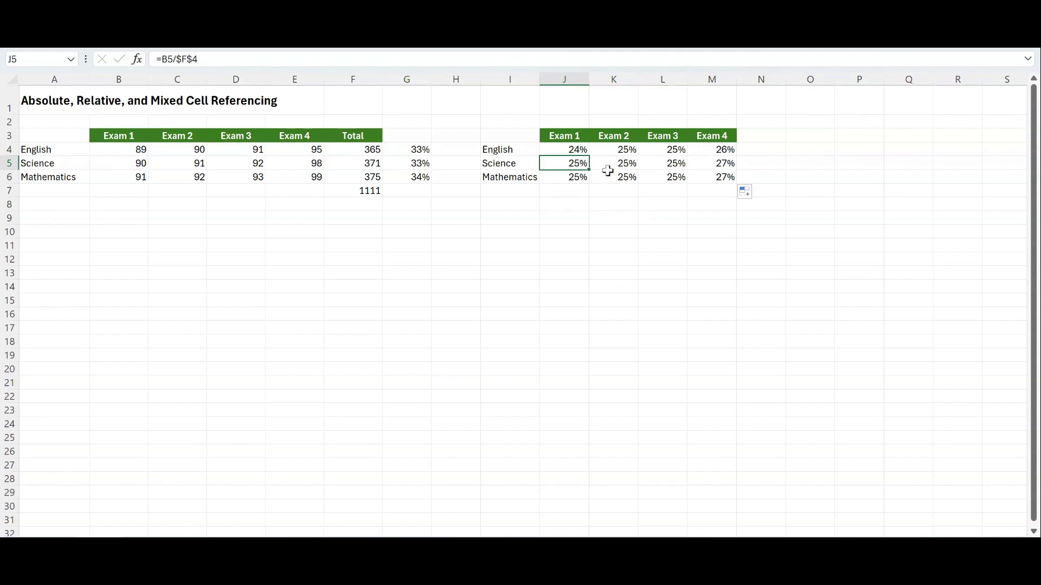
{"action": "left_click_drag", "start_coordinate": [578, 164], "coordinate": [718, 163]}
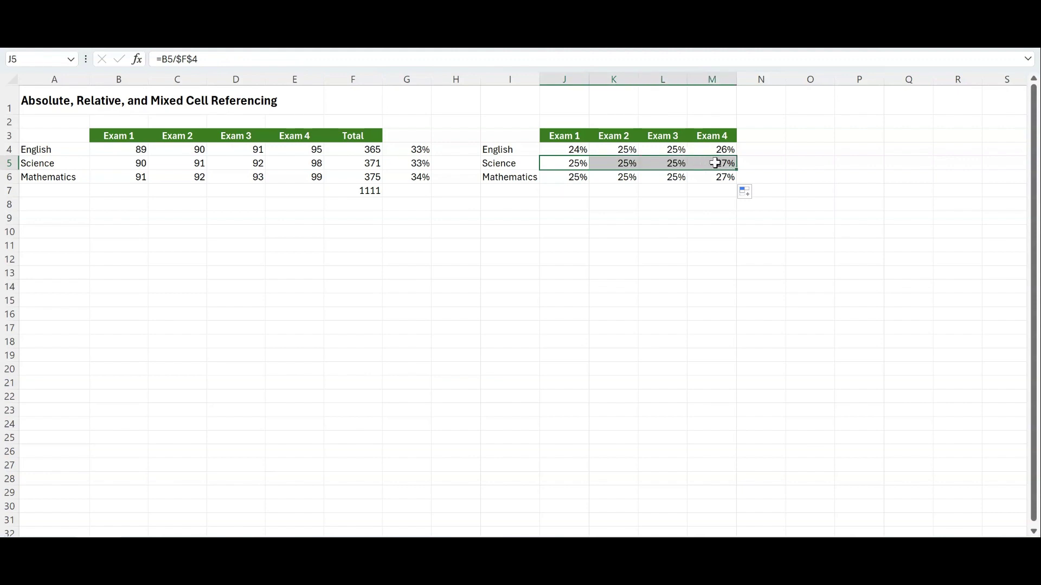
{"action": "left_click", "coordinate": [248, 55]}
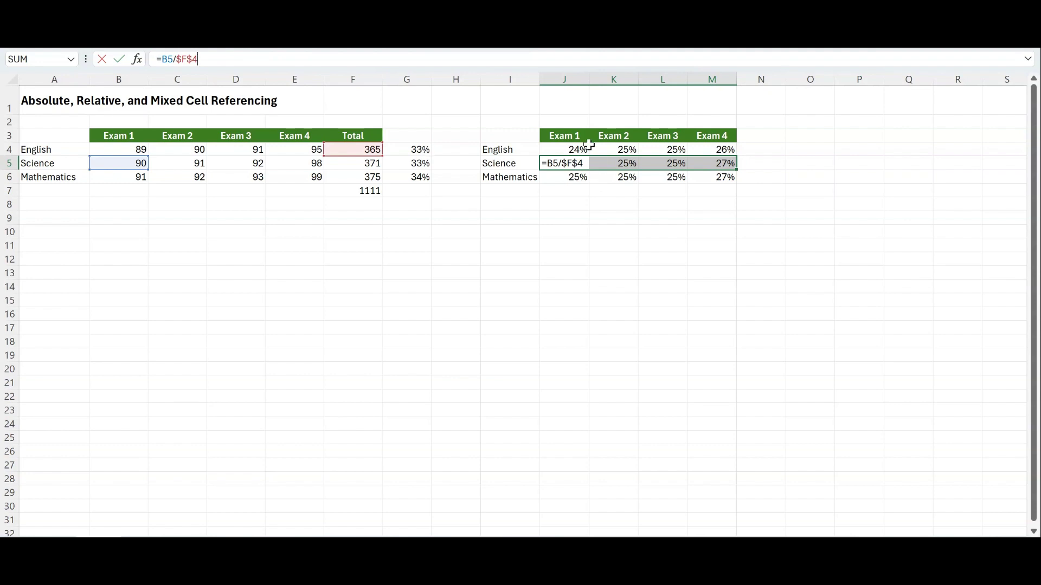
{"action": "key", "text": "ctrl+Return"}
{"action": "left_click", "coordinate": [727, 161]}
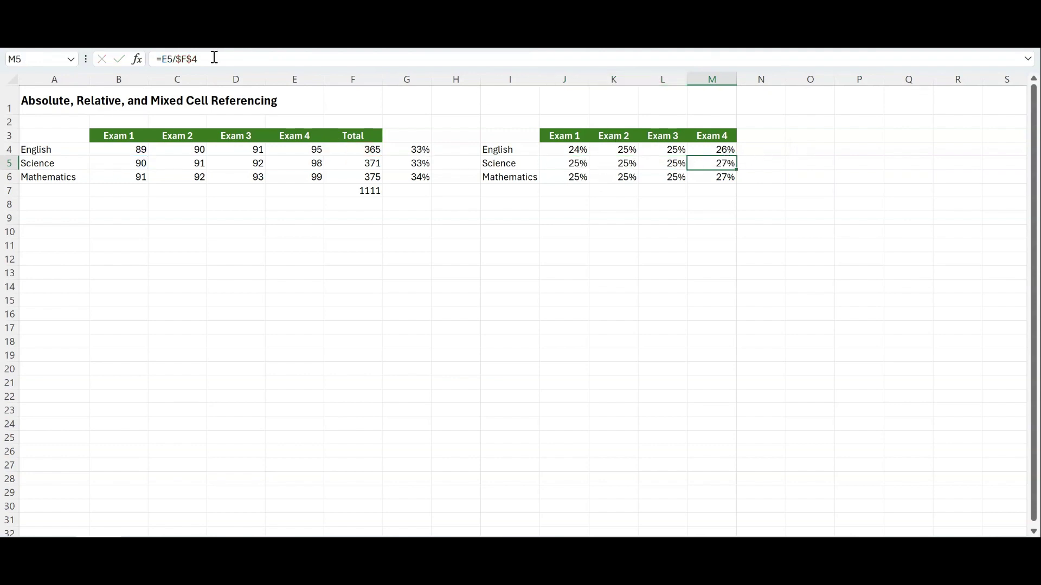
{"action": "left_click", "coordinate": [215, 57]}
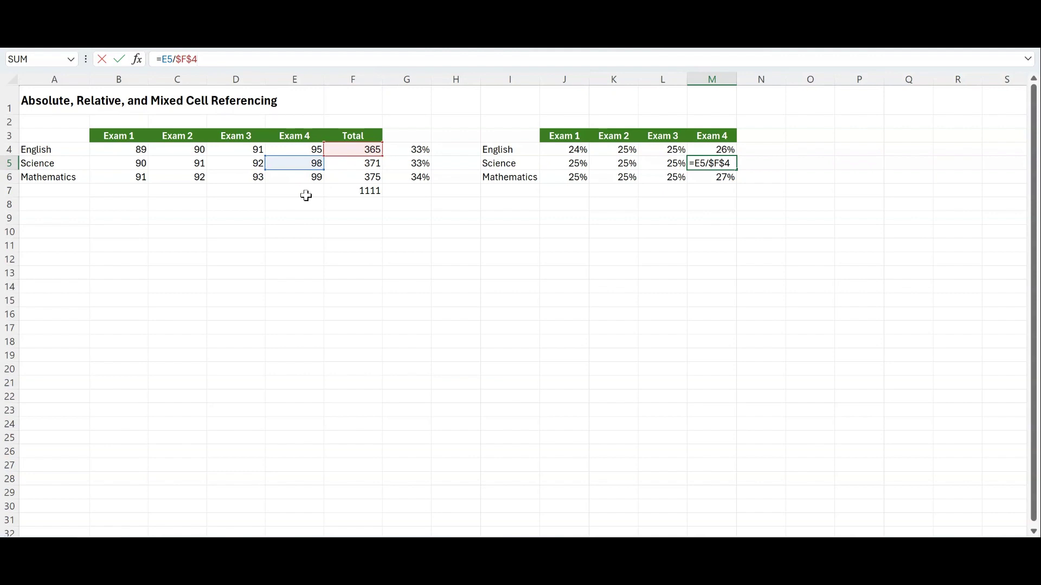
{"action": "left_click", "coordinate": [550, 149]}
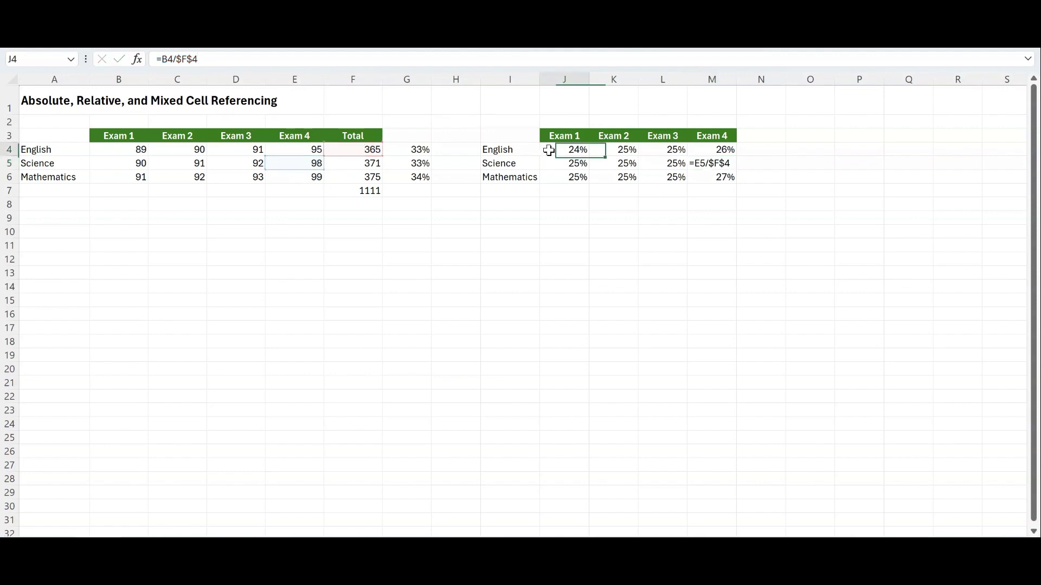
Step: Edit J4 to =B4/$F4 and refill it across J4:M6, giving 24%–26% per row
{"action": "left_click", "coordinate": [250, 57]}
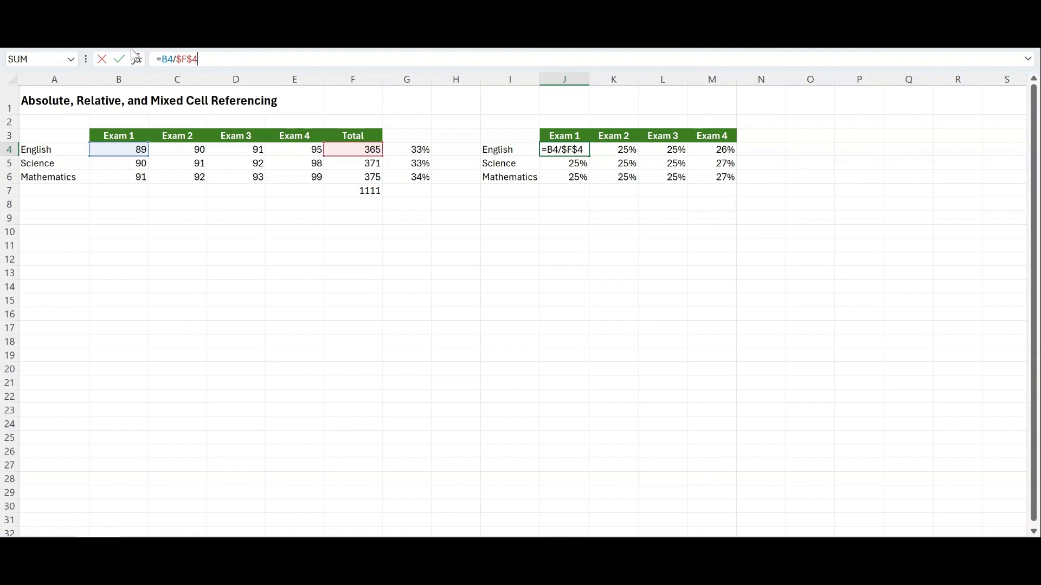
{"action": "left_click", "coordinate": [195, 58]}
{"action": "key", "text": "BackSpace"}
{"action": "key", "text": "Return"}
{"action": "left_click", "coordinate": [583, 152]}
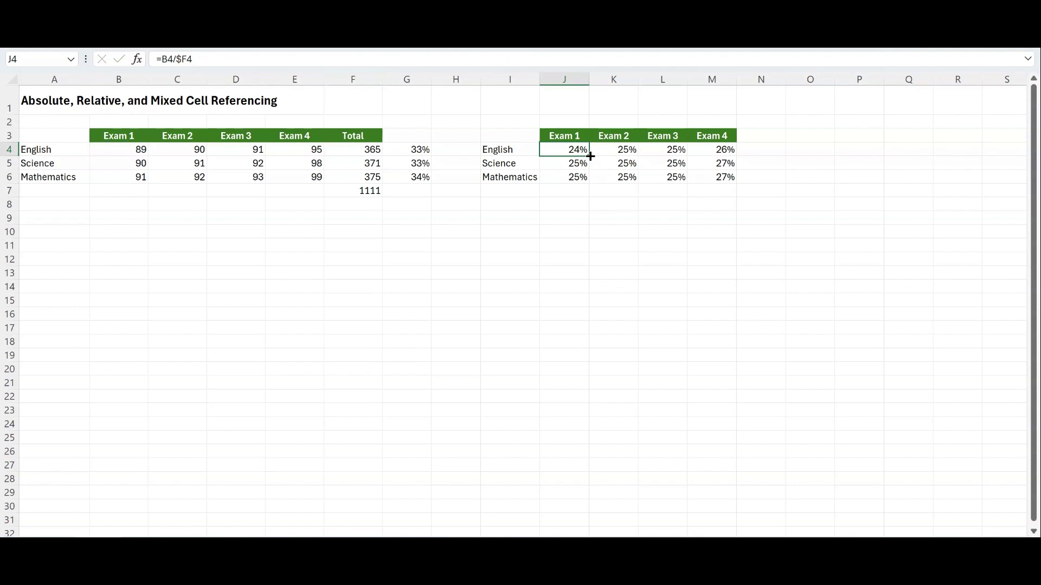
{"action": "left_click_drag", "start_coordinate": [588, 154], "coordinate": [737, 183]}
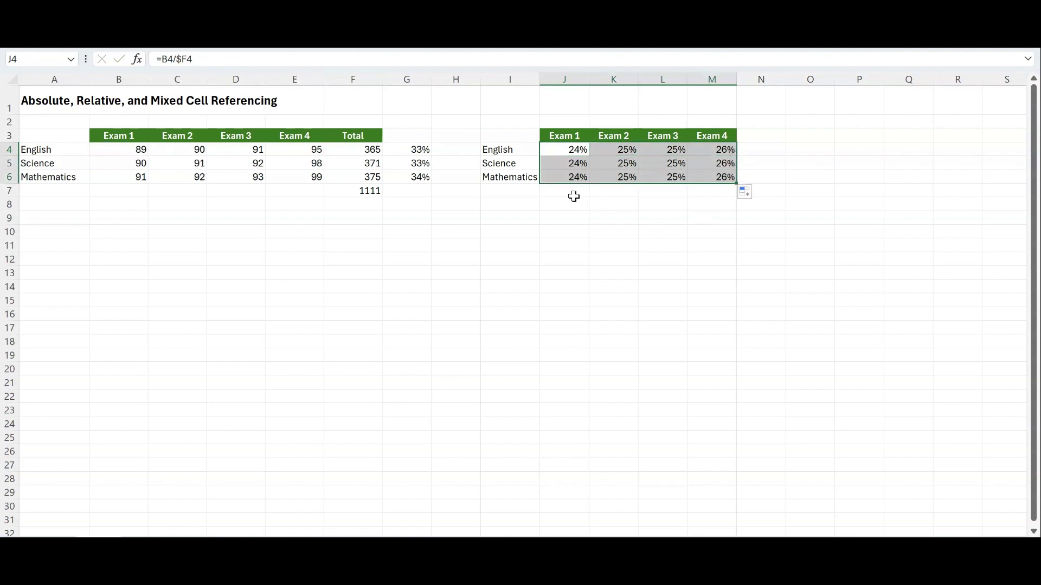
Step: Verify that Mathematics Exam 4 in M6 holds =E6/$F6, showing 26%
{"action": "left_click", "coordinate": [715, 179]}
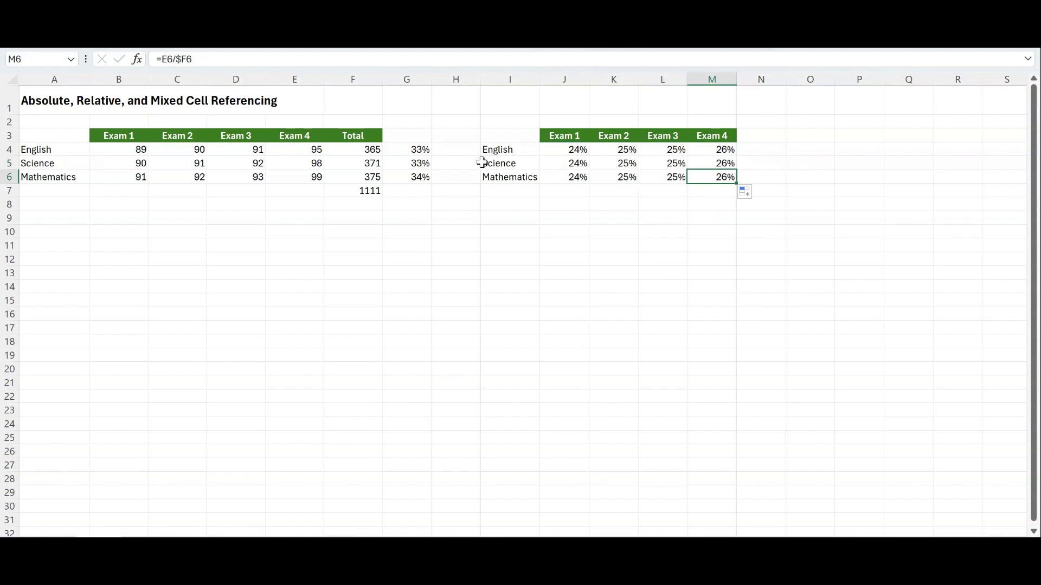
{"action": "left_click", "coordinate": [207, 63]}
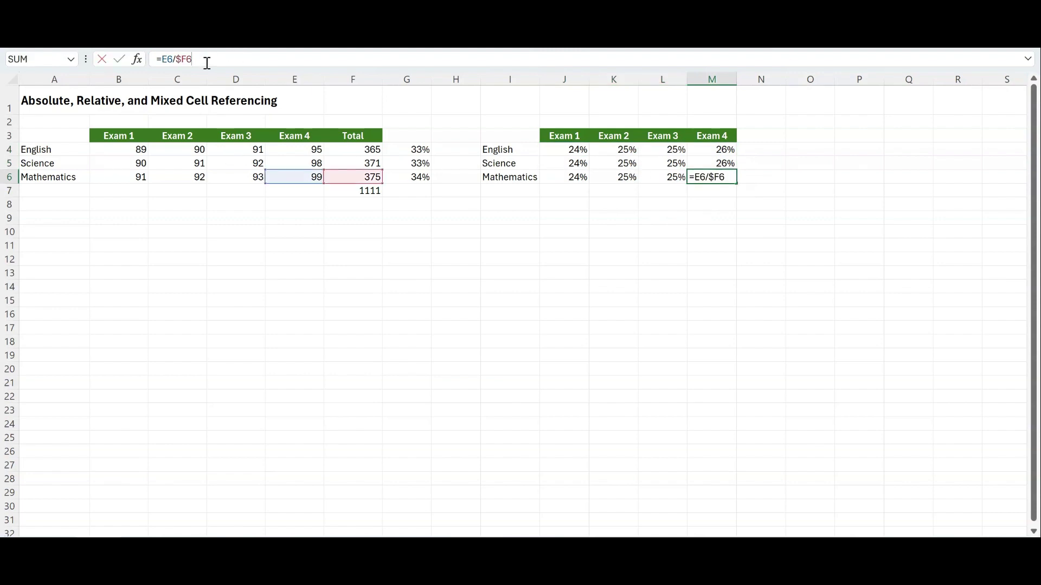